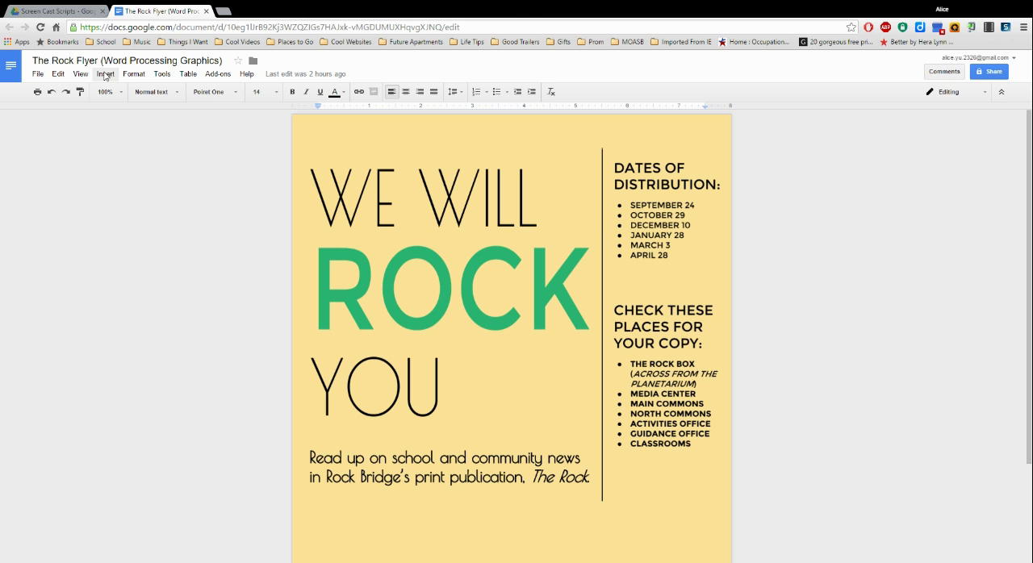
Step: Examine the upload, snapshot and URL sources for inserting an image, and preview the web picture Newspaper.jpg by its URL
{"action": "left_click", "coordinate": [105, 77]}
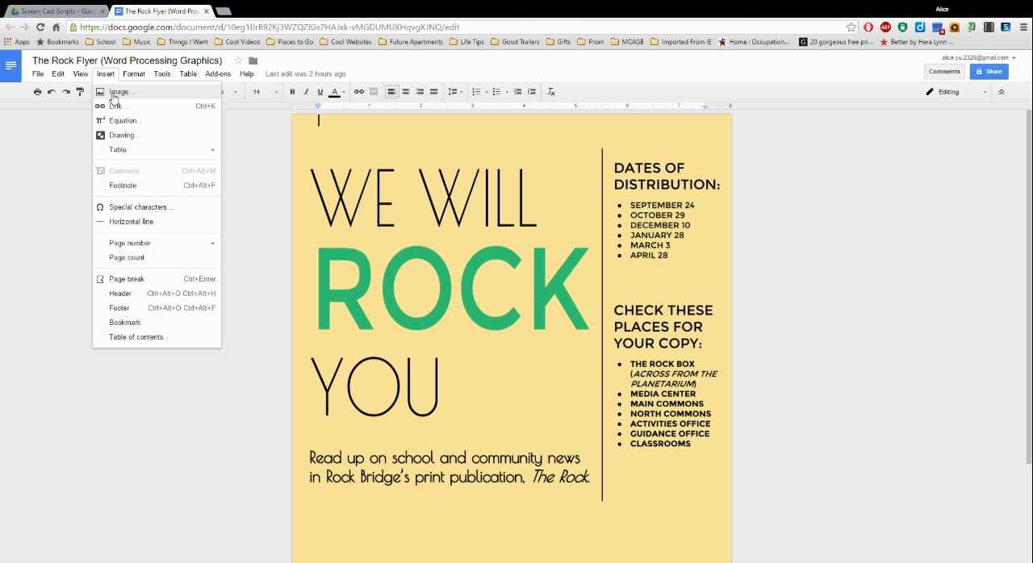
{"action": "left_click", "coordinate": [117, 92]}
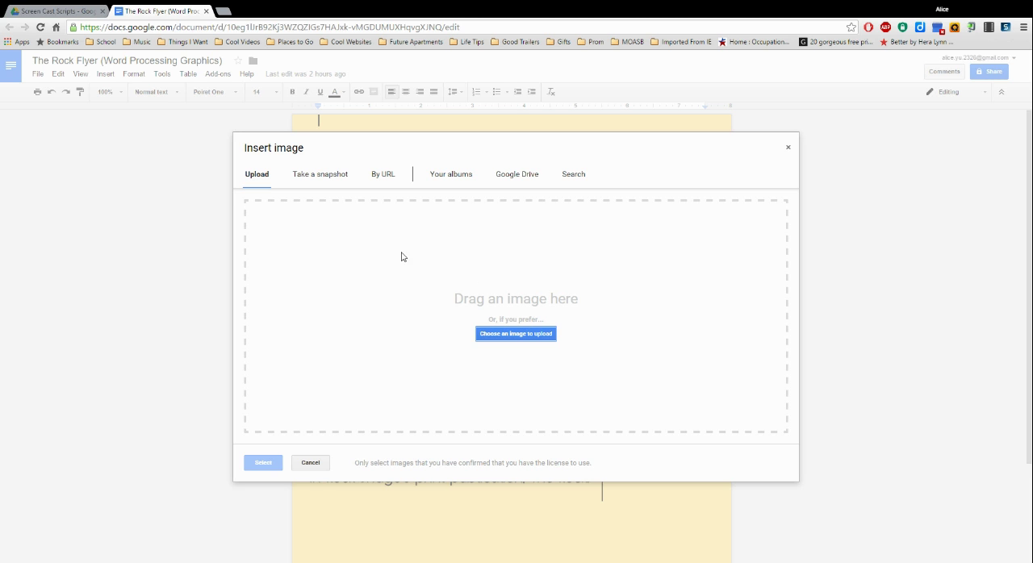
{"action": "left_click", "coordinate": [516, 333]}
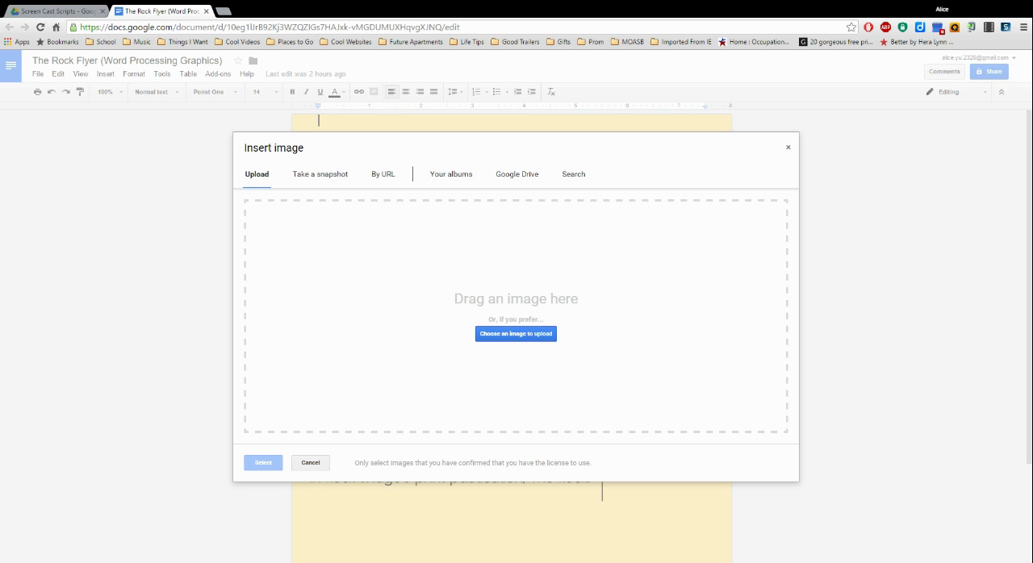
{"action": "left_click", "coordinate": [321, 179]}
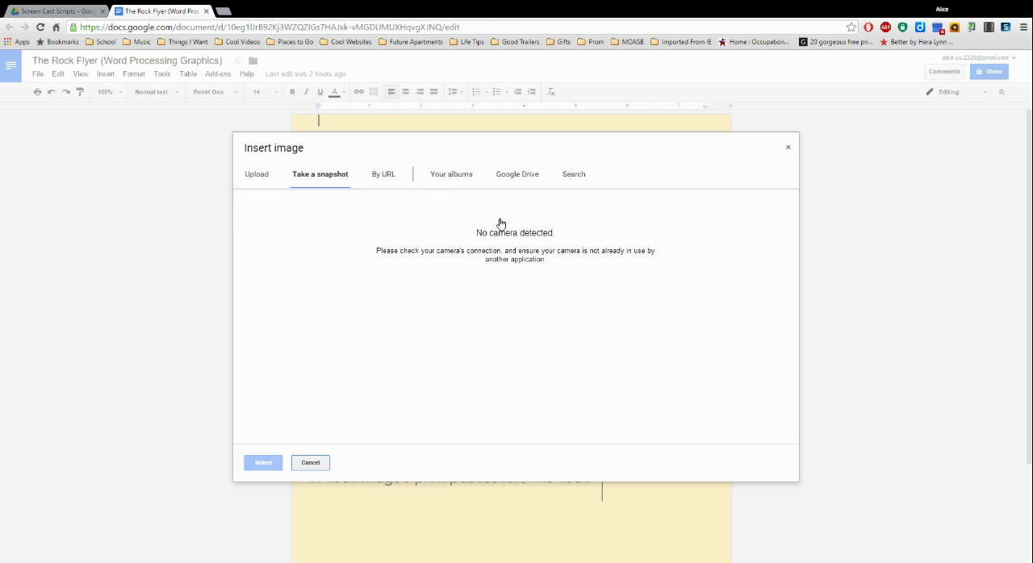
{"action": "left_click", "coordinate": [391, 179]}
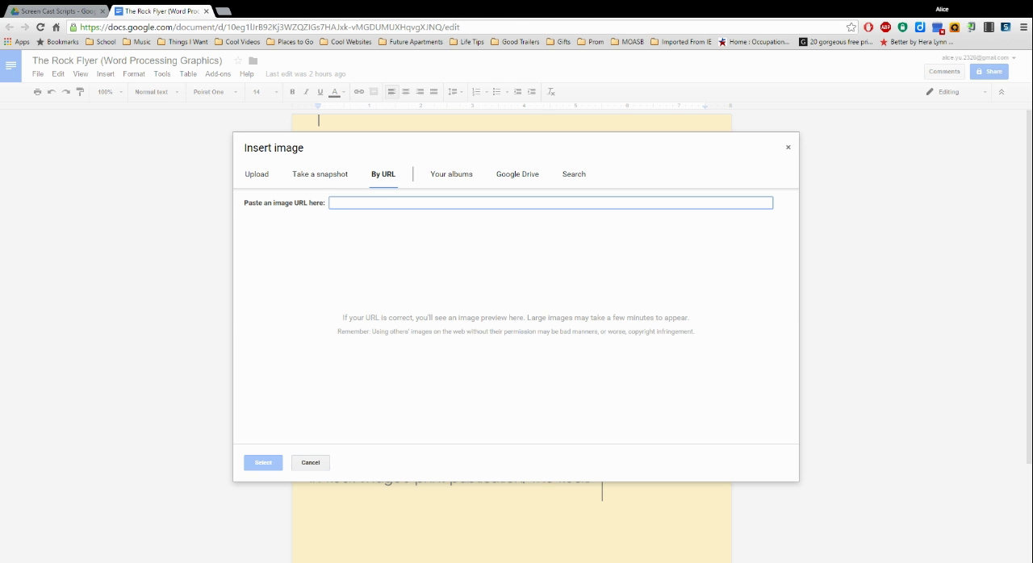
{"action": "type", "text": "http://www.vvclassroom.com/uploads//2014/12/Newspaper.jpg"}
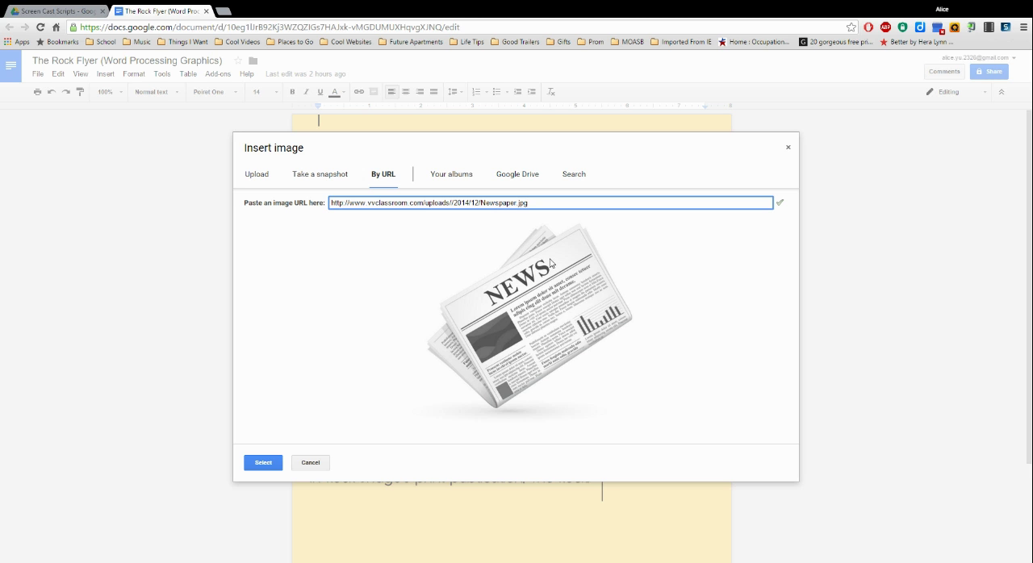
Step: Browse the personal photo albums and the My Drive folders as possible image sources
{"action": "left_click", "coordinate": [455, 183]}
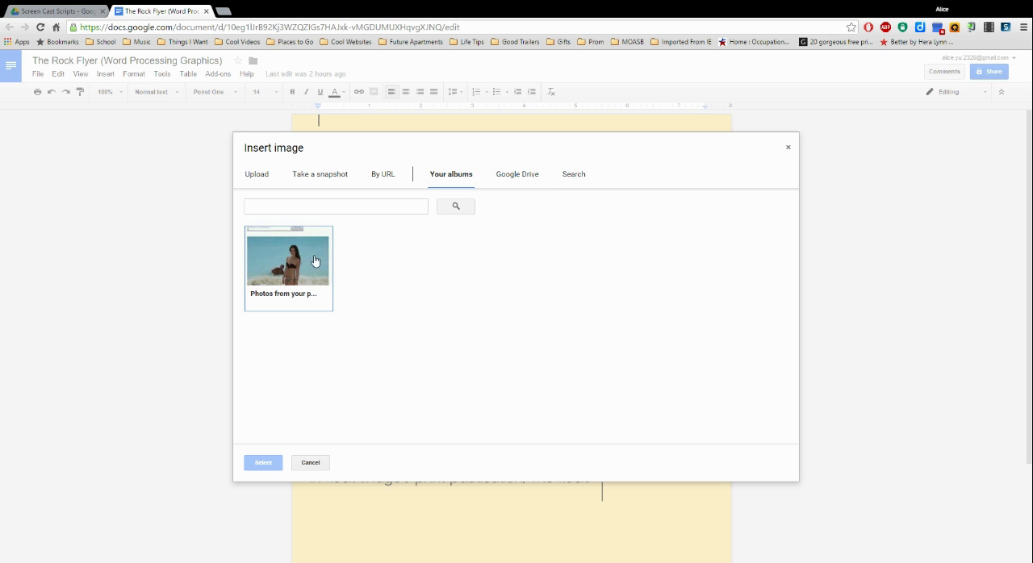
{"action": "left_click", "coordinate": [319, 244]}
{"action": "scroll", "coordinate": [549, 314], "scroll_direction": "down", "scroll_amount": 8}
{"action": "scroll", "coordinate": [549, 314], "scroll_direction": "down", "scroll_amount": 3}
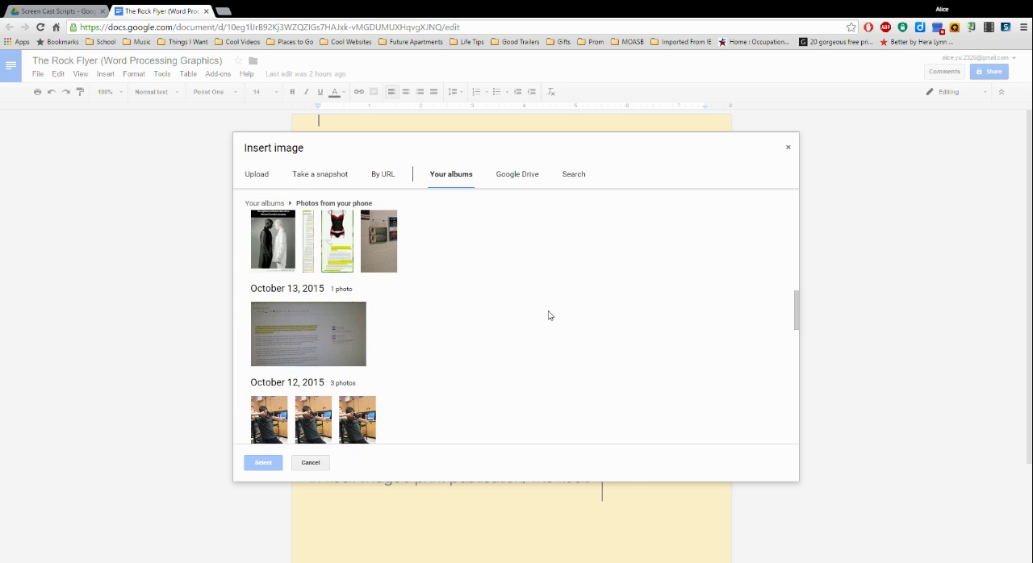
{"action": "left_click", "coordinate": [525, 178]}
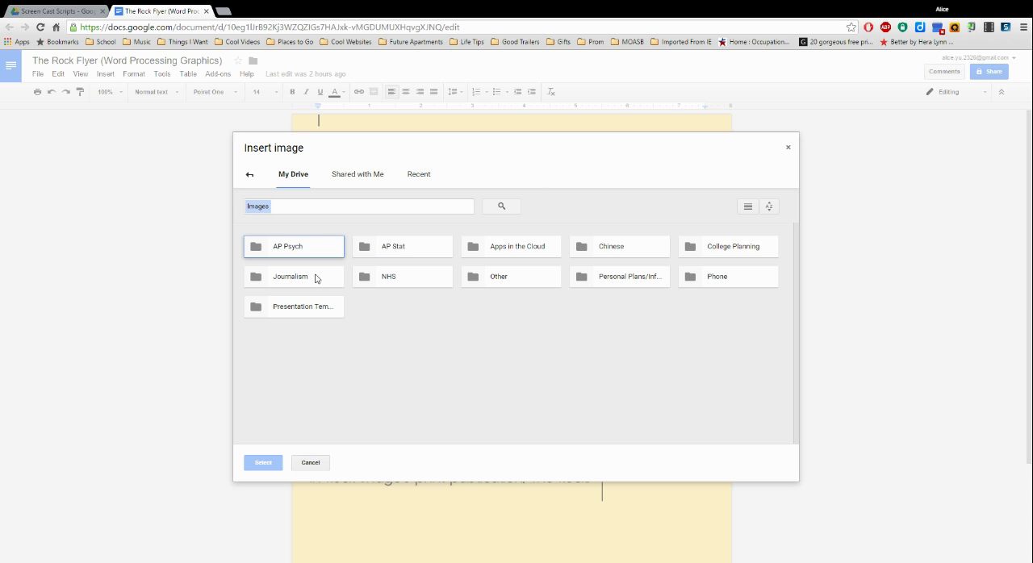
{"action": "left_click", "coordinate": [250, 175]}
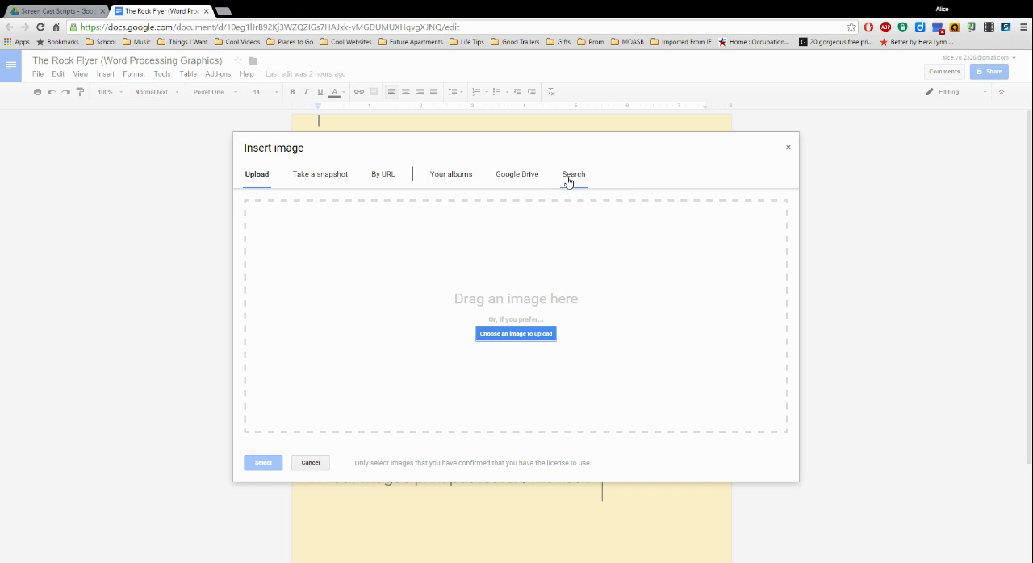
Step: Search Google for "newspaper" images and pick the Brownsville Herald front page from the results
{"action": "left_click", "coordinate": [575, 176]}
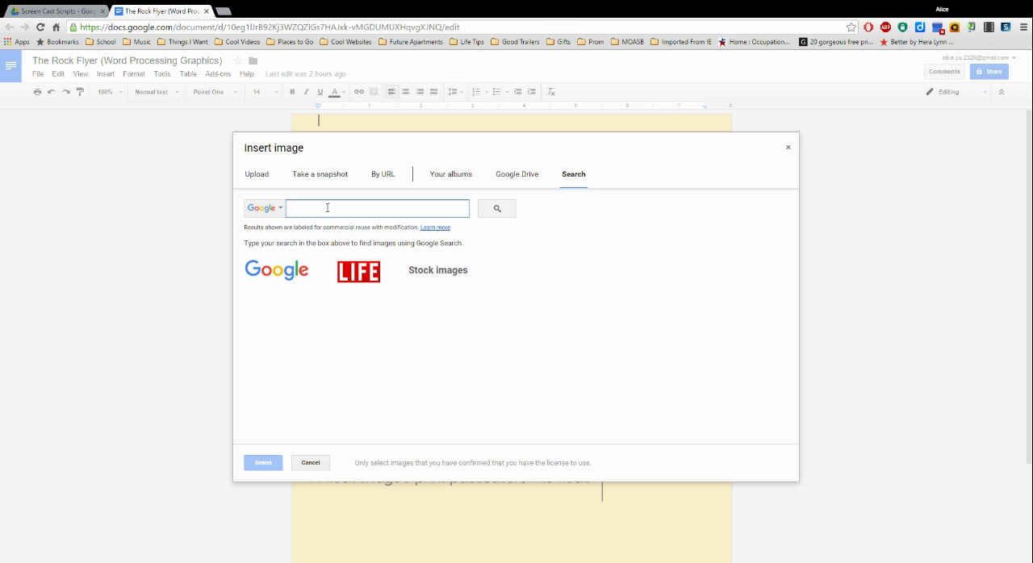
{"action": "type", "text": "newspaper"}
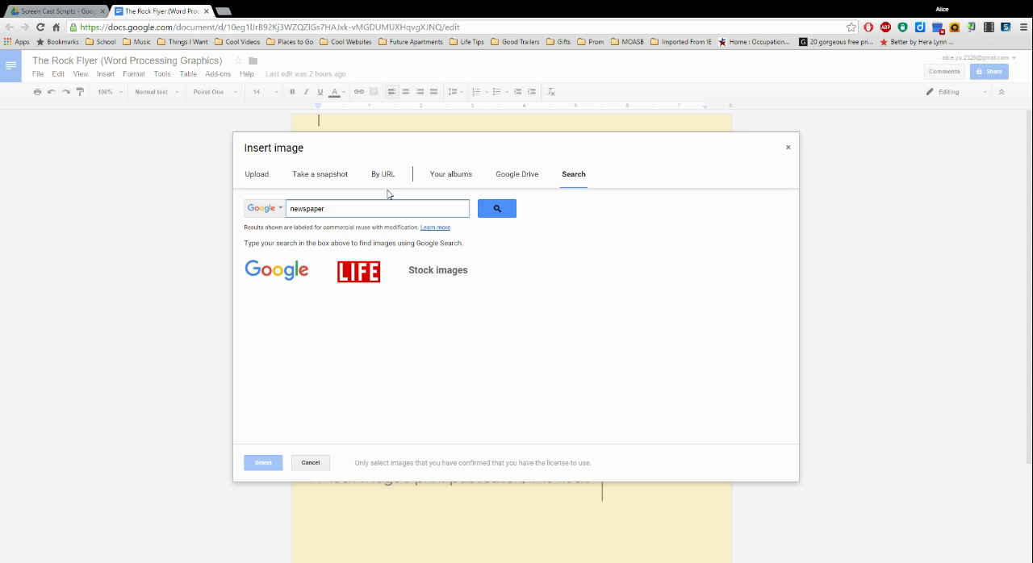
{"action": "left_click", "coordinate": [498, 208]}
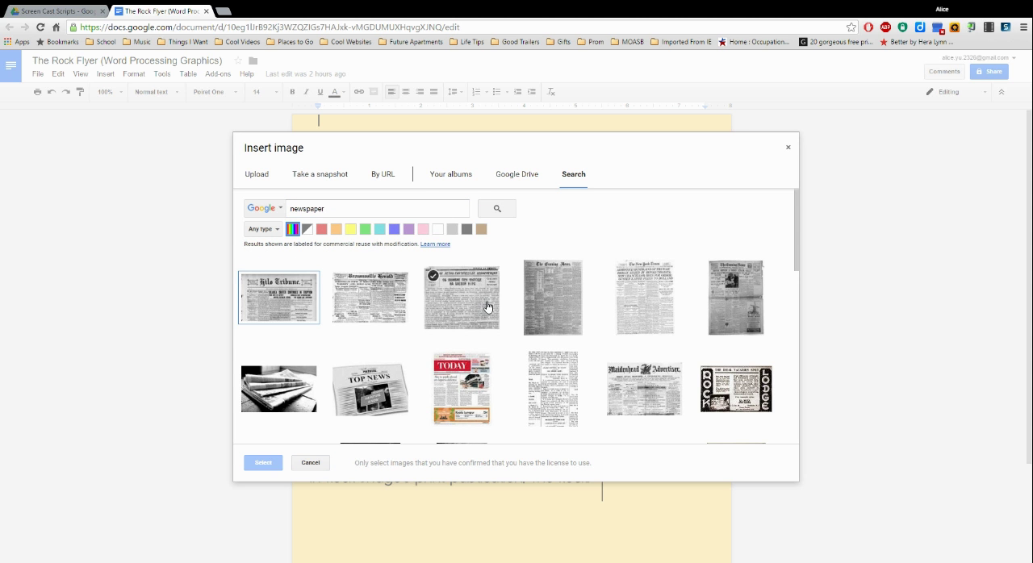
{"action": "left_click", "coordinate": [384, 313]}
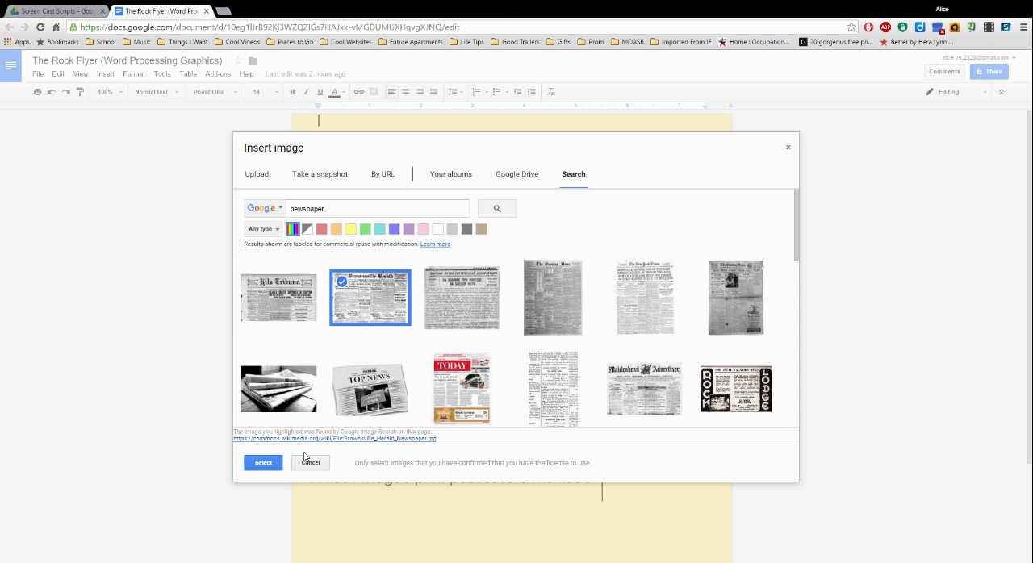
Step: Insert bearing news.jpg from the Google Drive folder Journalism > Newspaper Staff 2015-16 > Reference > South Side Media Graphics
{"action": "left_click", "coordinate": [526, 183]}
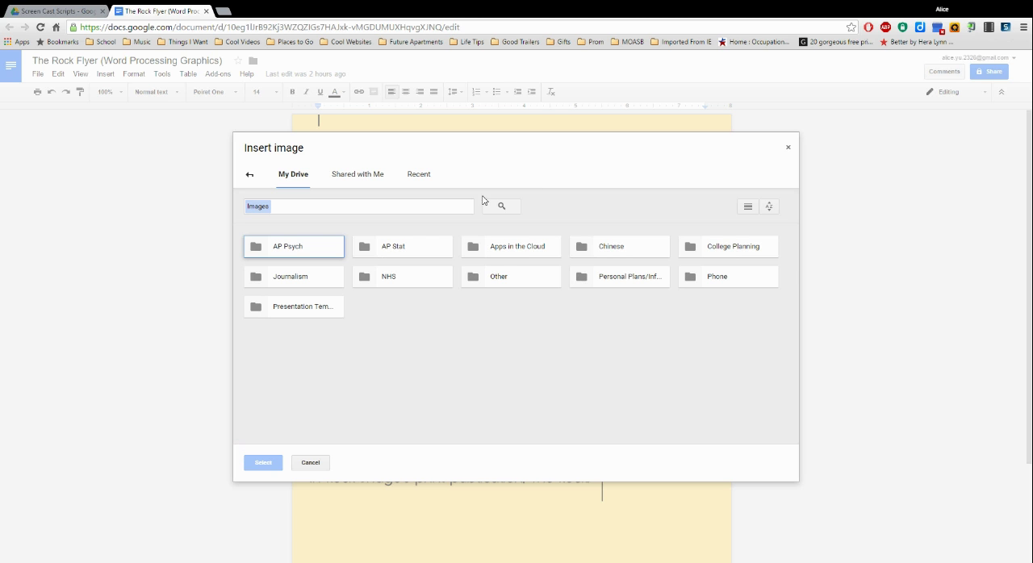
{"action": "double_click", "coordinate": [314, 281]}
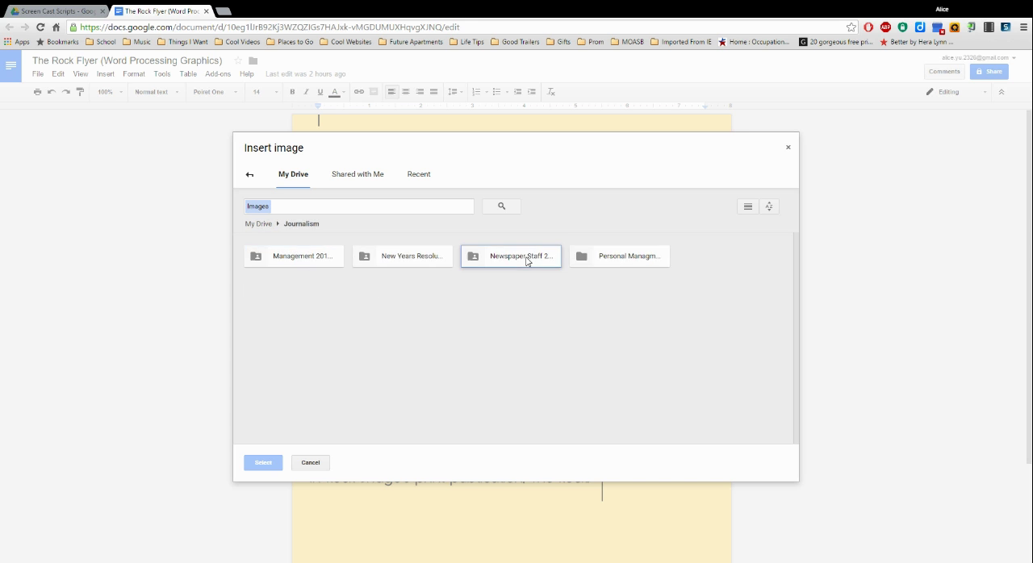
{"action": "double_click", "coordinate": [528, 260]}
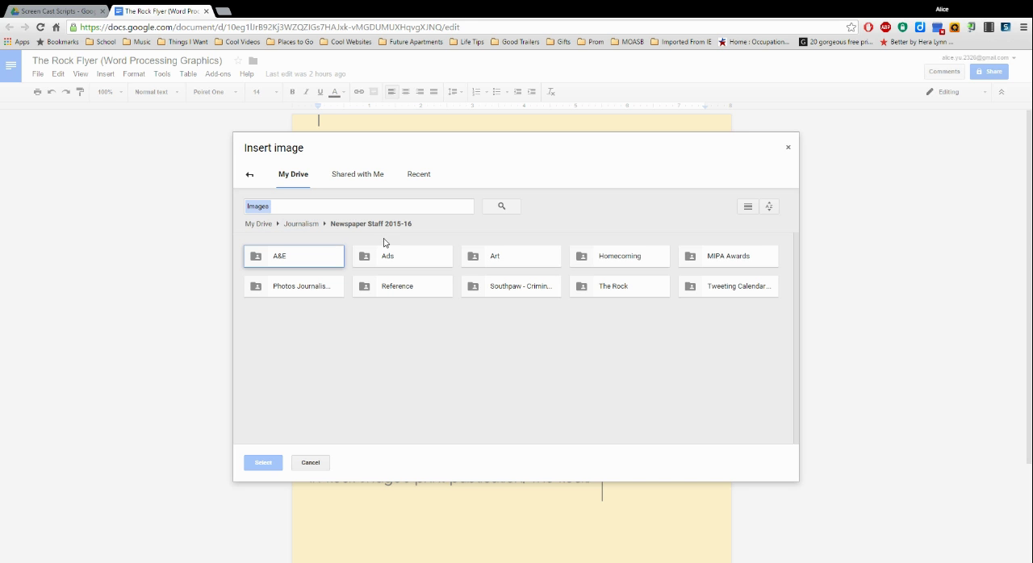
{"action": "double_click", "coordinate": [418, 289]}
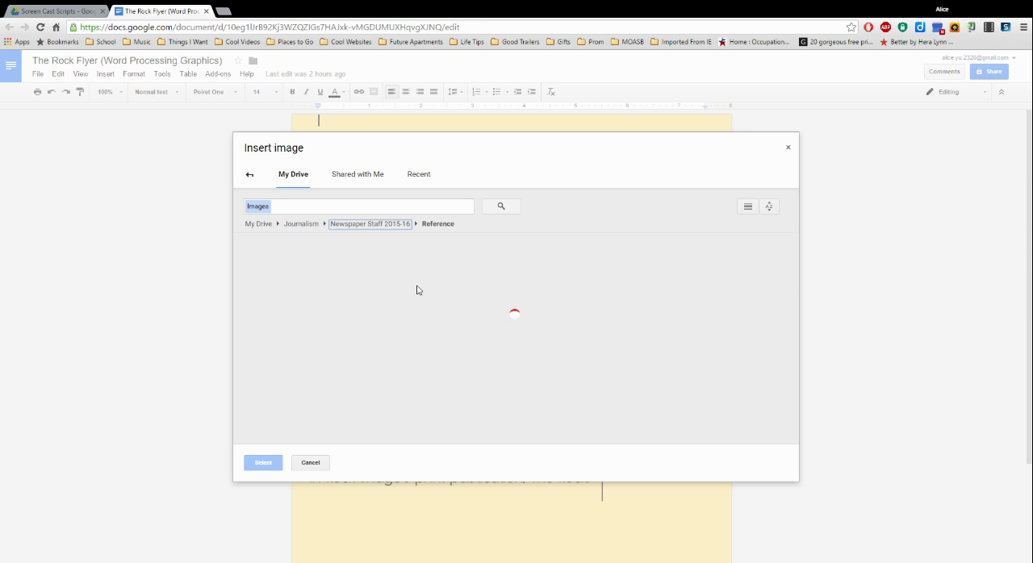
{"action": "double_click", "coordinate": [302, 266]}
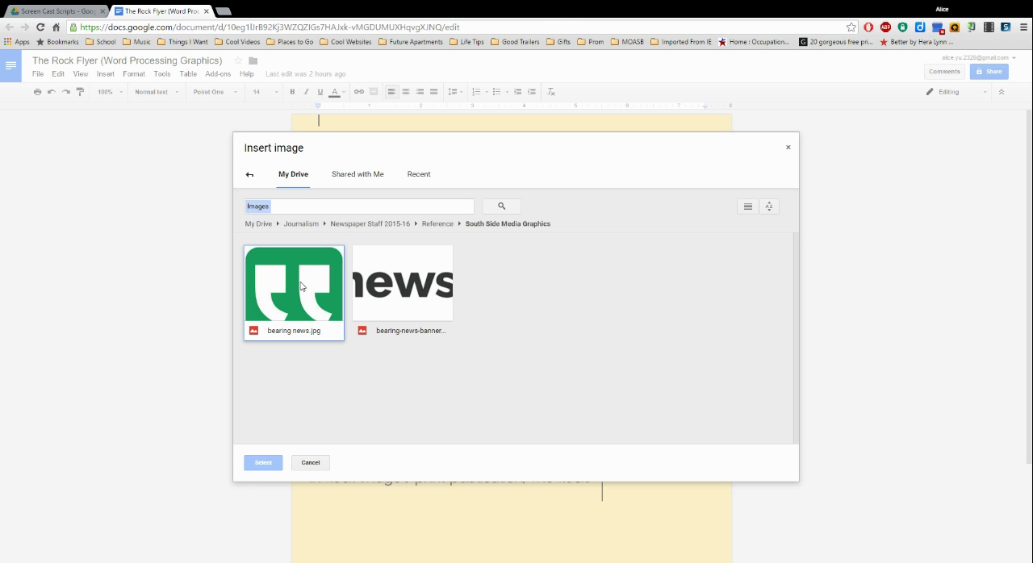
{"action": "left_click", "coordinate": [301, 285]}
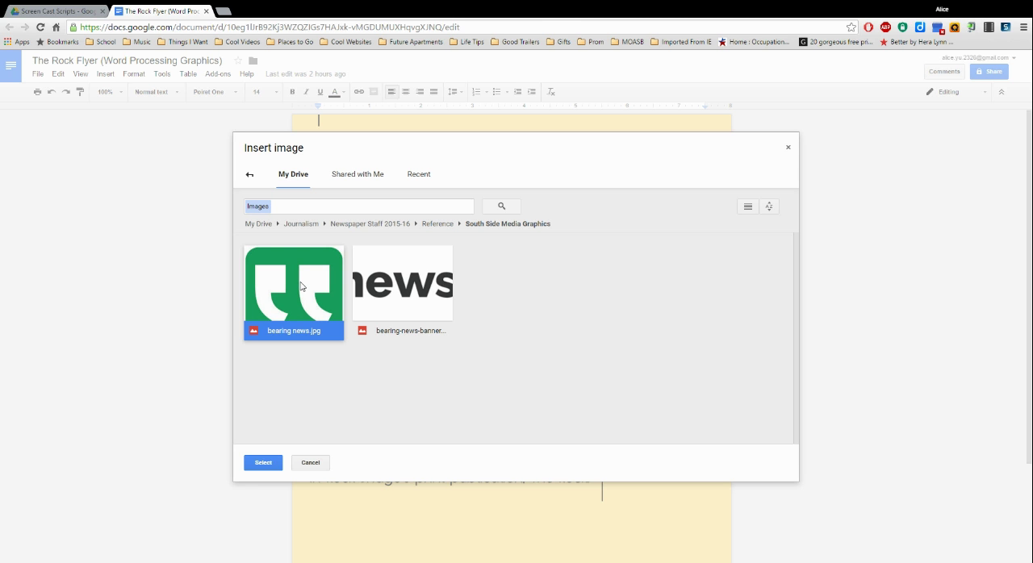
{"action": "left_click", "coordinate": [264, 463]}
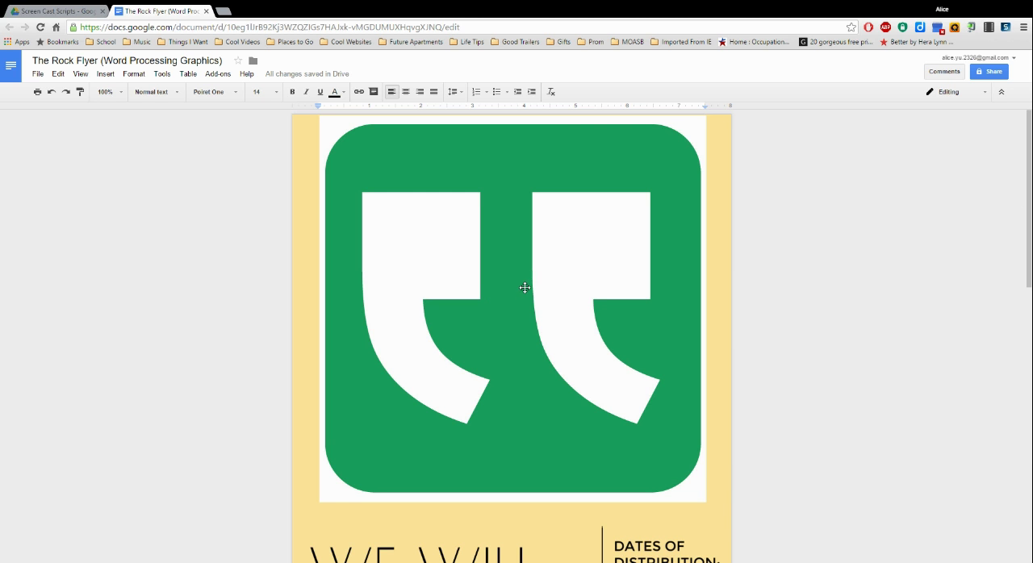
Step: Set the inserted quotation-mark logo to Wrap text and shrink it proportionally to about 3.4 inches wide
{"action": "left_click", "coordinate": [525, 287]}
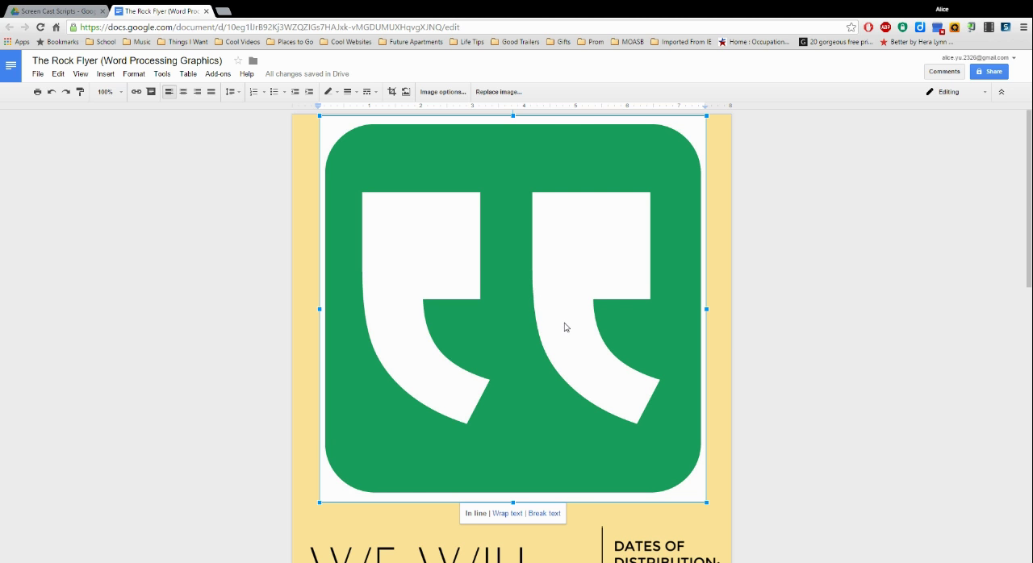
{"action": "left_click", "coordinate": [508, 514]}
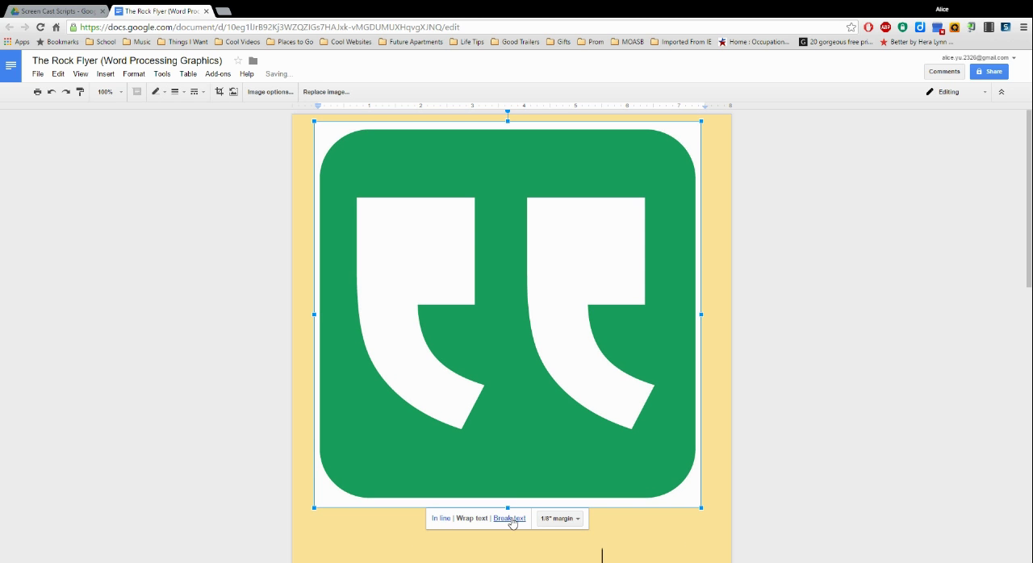
{"action": "scroll", "coordinate": [525, 521], "scroll_direction": "down", "scroll_amount": 2}
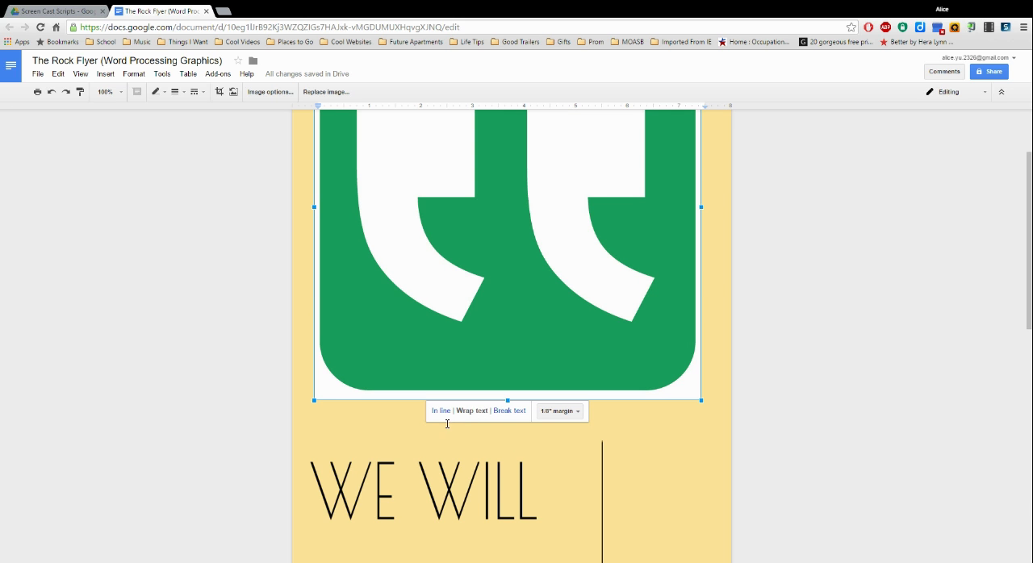
{"action": "left_click_drag", "start_coordinate": [312, 397], "coordinate": [533, 270]}
{"action": "scroll", "coordinate": [483, 168], "scroll_direction": "up", "scroll_amount": 2}
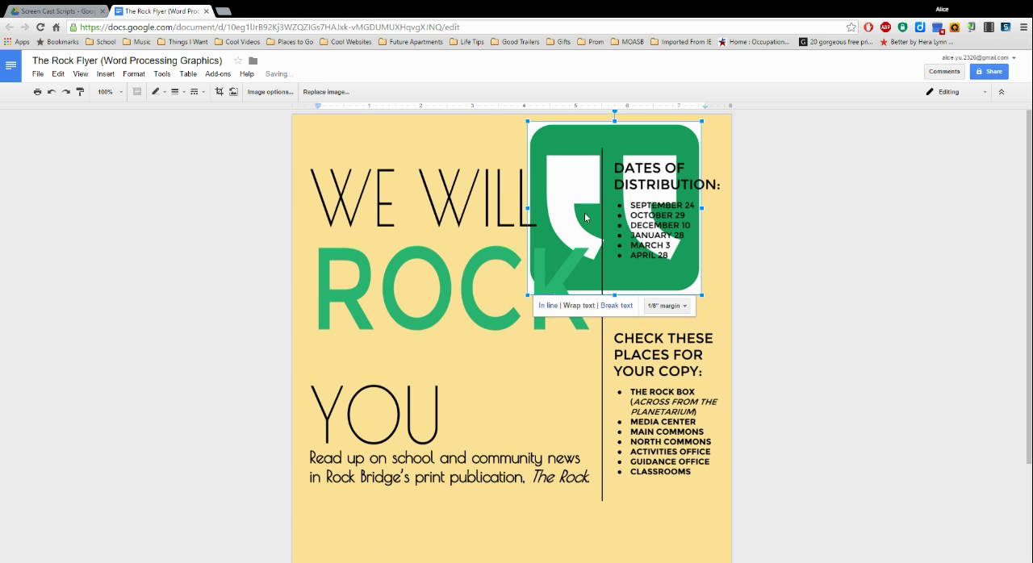
Step: Try the Break text and In line layouts on the logo, and set it back to Wrap text
{"action": "left_click", "coordinate": [618, 306]}
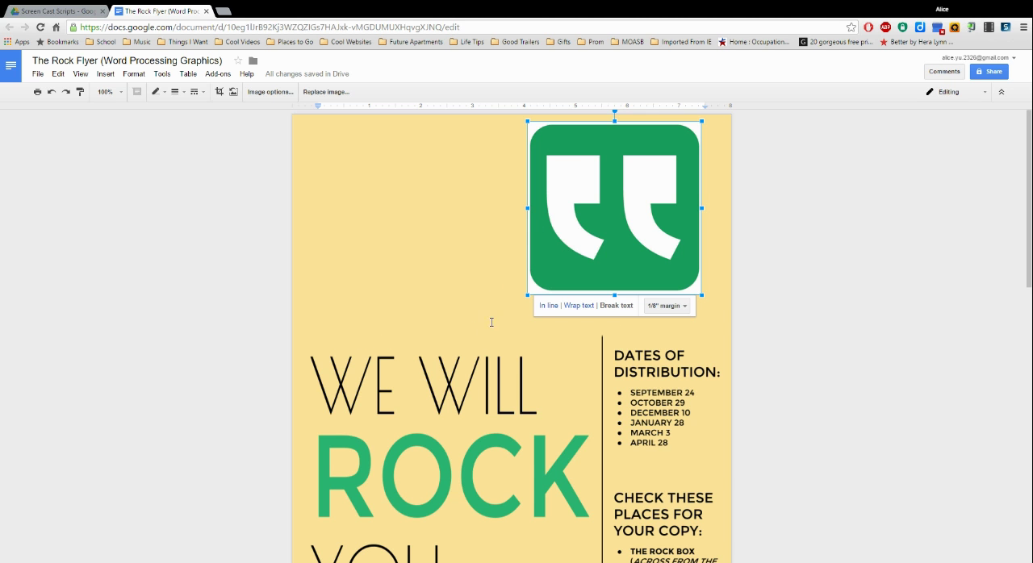
{"action": "left_click", "coordinate": [554, 306]}
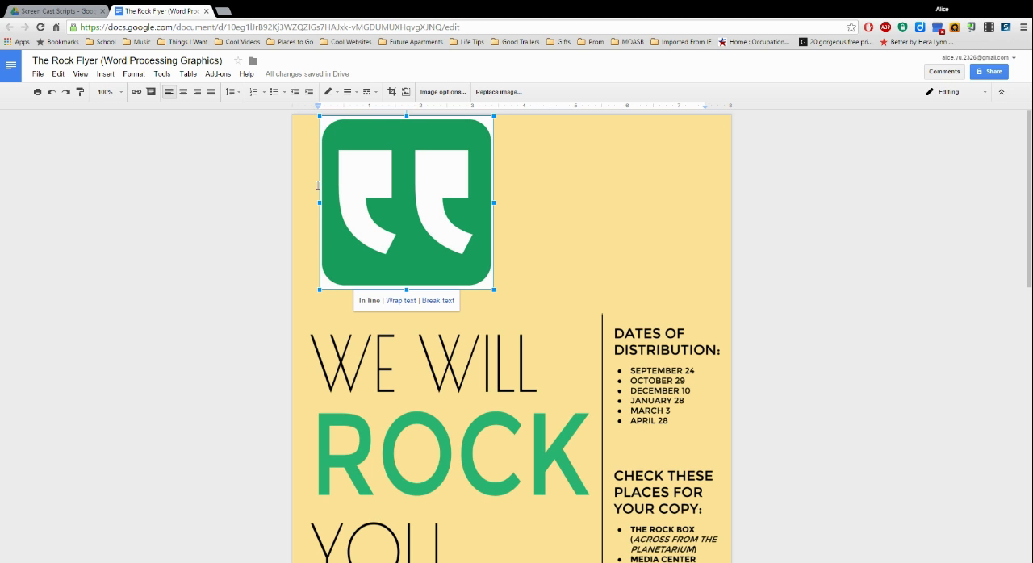
{"action": "left_click", "coordinate": [401, 300]}
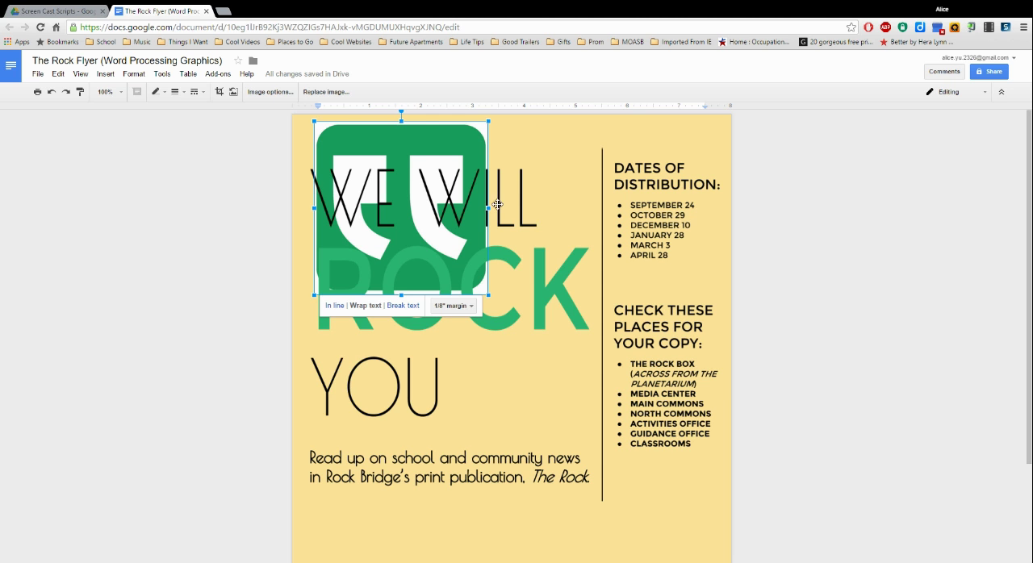
Step: Try narrowing only the logo's width, and undo the distortion
{"action": "left_click_drag", "start_coordinate": [488, 208], "coordinate": [415, 208]}
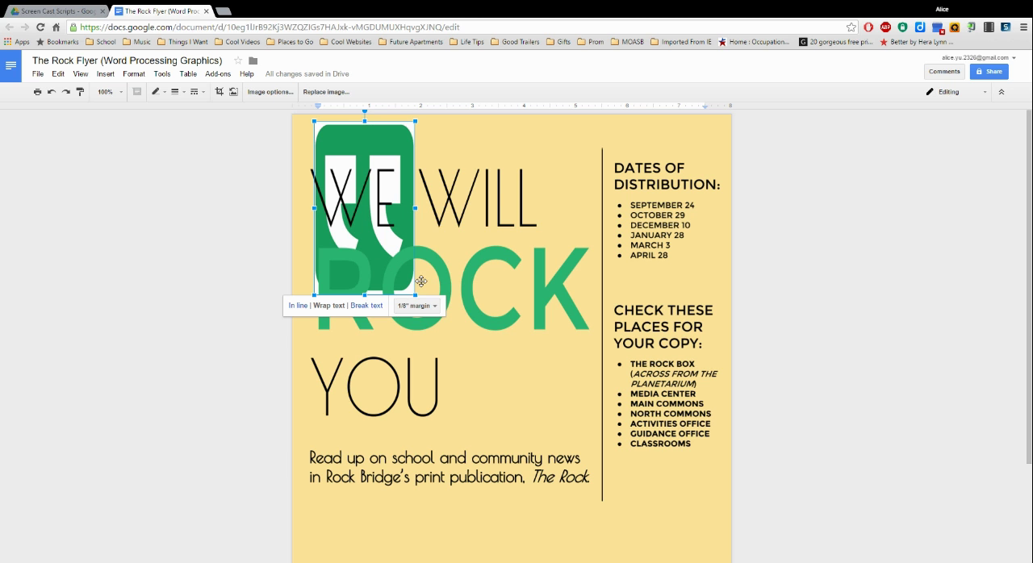
{"action": "key", "text": "ctrl+z"}
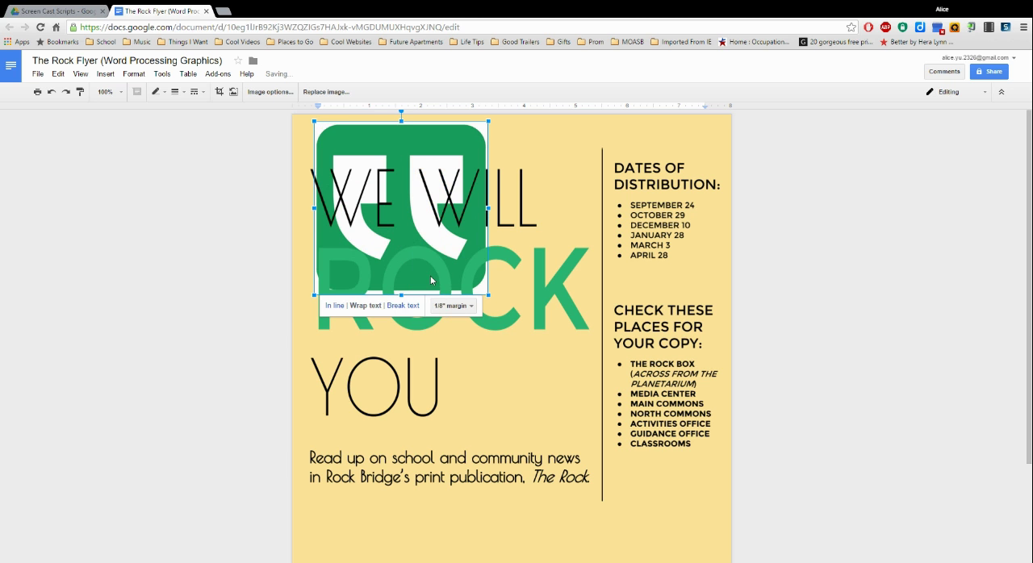
Step: Shrink the logo proportionally to about 1.4 inches wide and move it beside the word YOU
{"action": "left_click_drag", "start_coordinate": [313, 295], "coordinate": [448, 185]}
{"action": "scroll", "coordinate": [452, 186], "scroll_direction": "down", "scroll_amount": 2}
{"action": "scroll", "coordinate": [472, 139], "scroll_direction": "up", "scroll_amount": 2}
{"action": "left_click_drag", "start_coordinate": [472, 144], "coordinate": [524, 388]}
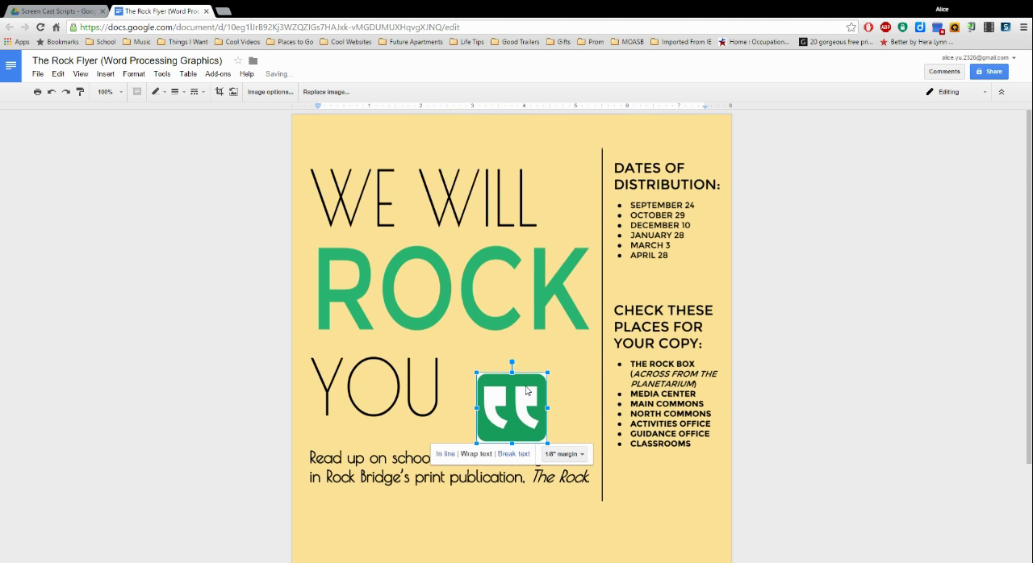
Step: Move the logo in front of the footer text about the news site and reduce it to about 0.75 inch wide
{"action": "scroll", "coordinate": [518, 250], "scroll_direction": "down", "scroll_amount": 2}
{"action": "left_click_drag", "start_coordinate": [516, 284], "coordinate": [370, 498]}
{"action": "left_click_drag", "start_coordinate": [390, 466], "coordinate": [352, 523]}
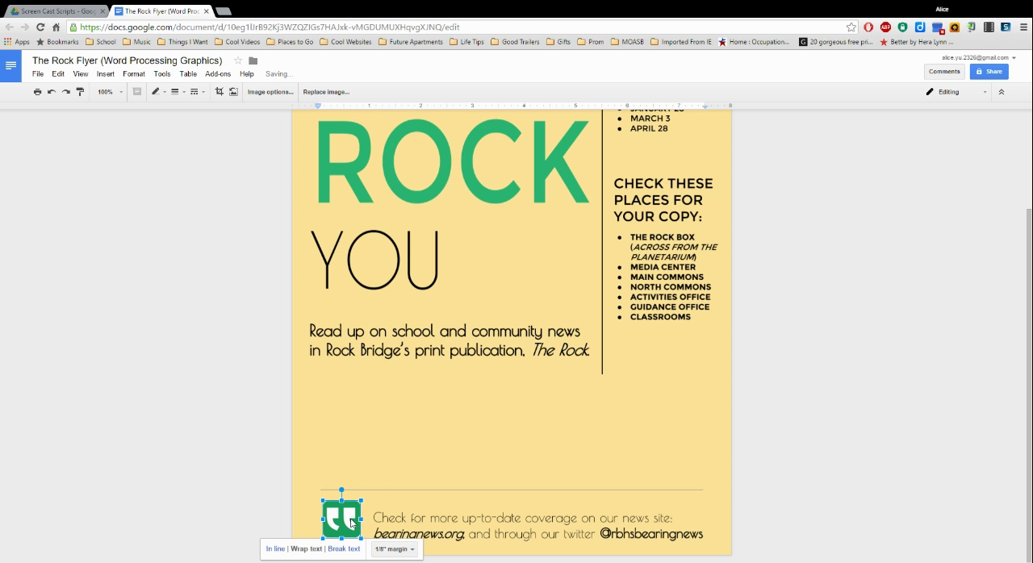
Step: Search the stock image archive for "newspaper" in the Insert image dialog and close it without inserting anything
{"action": "left_click", "coordinate": [421, 445]}
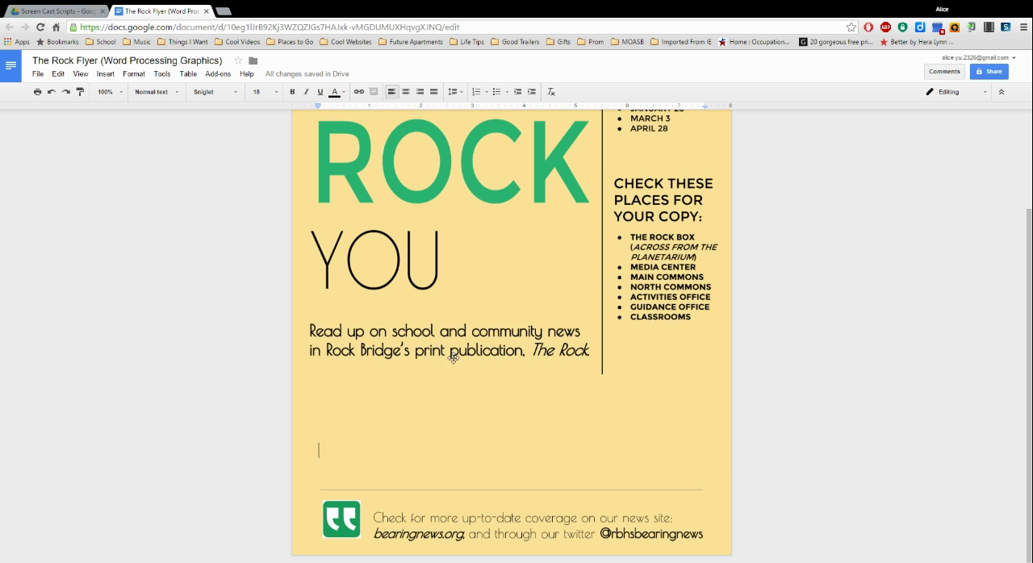
{"action": "left_click", "coordinate": [107, 74]}
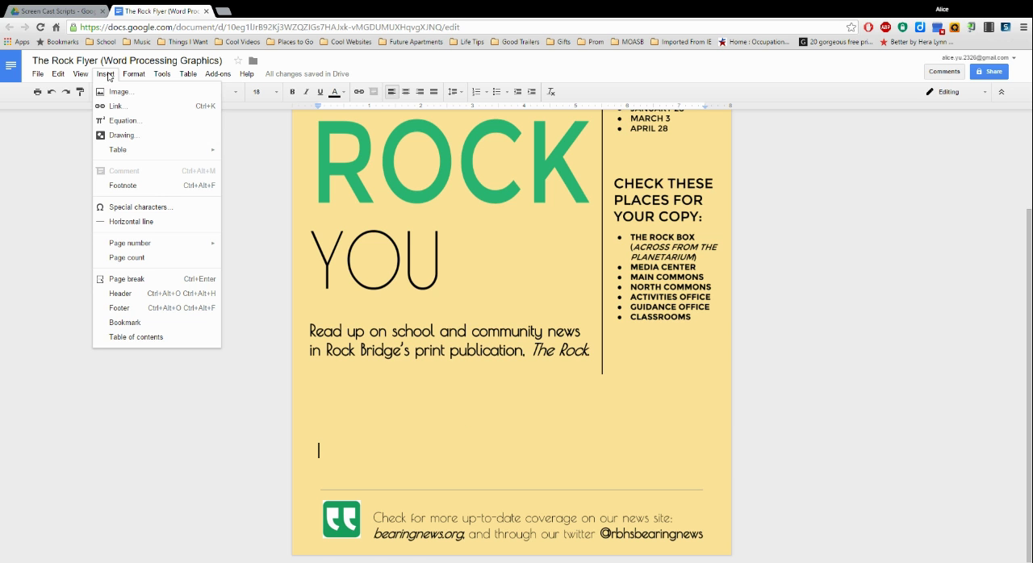
{"action": "left_click", "coordinate": [117, 92]}
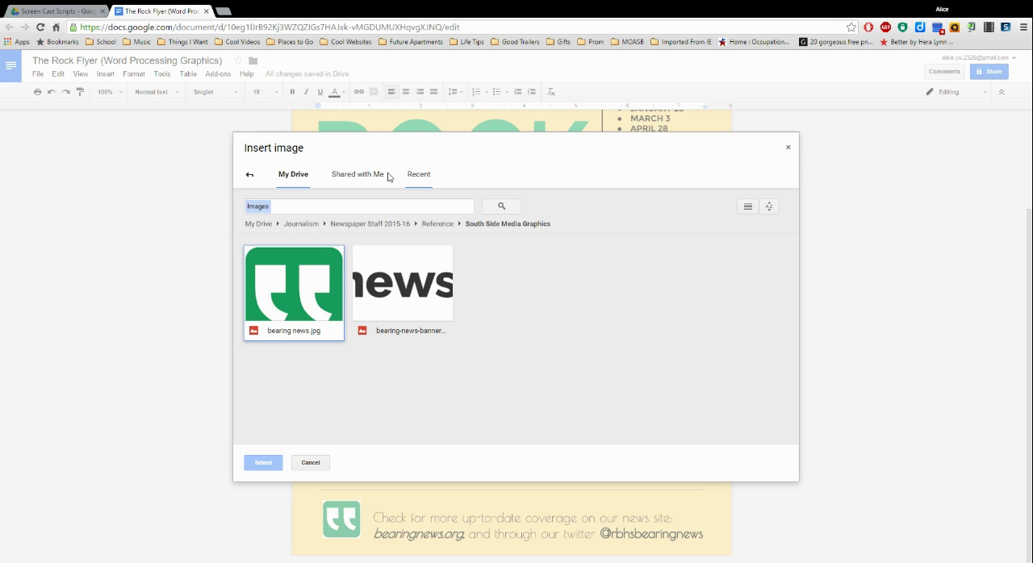
{"action": "left_click", "coordinate": [249, 175]}
{"action": "left_click", "coordinate": [569, 179]}
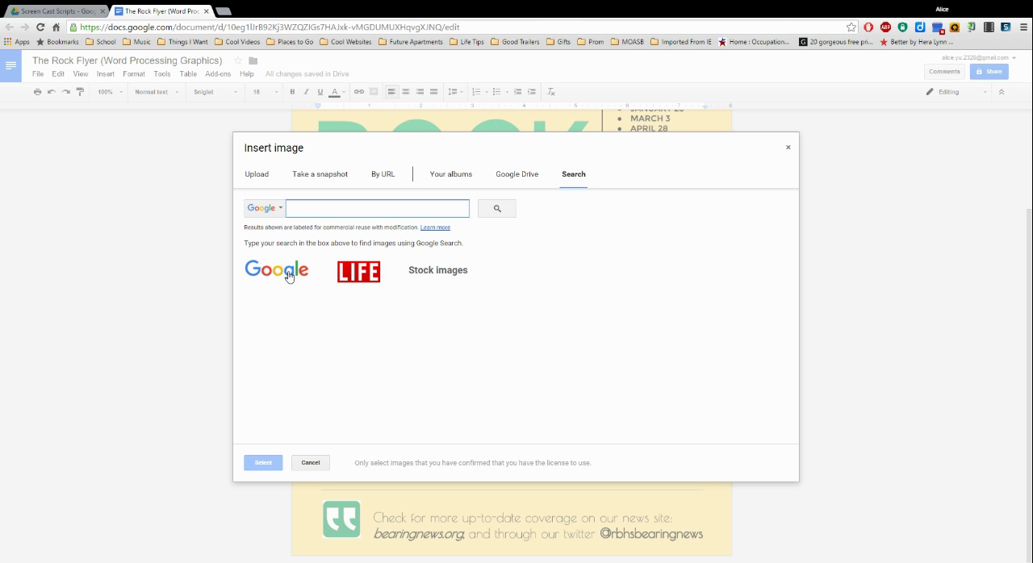
{"action": "left_click", "coordinate": [369, 281]}
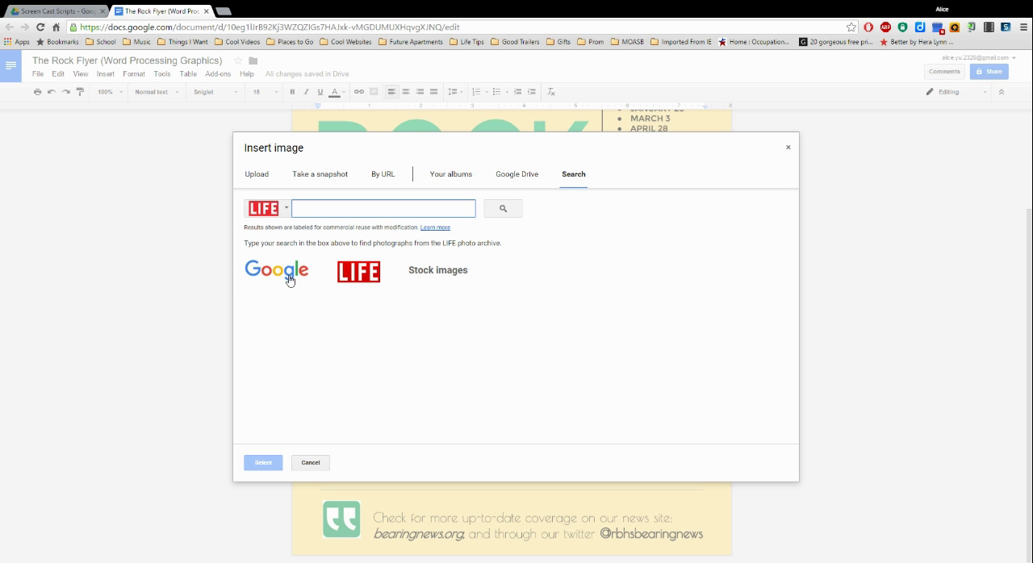
{"action": "left_click", "coordinate": [428, 277]}
{"action": "type", "text": "newspaper"}
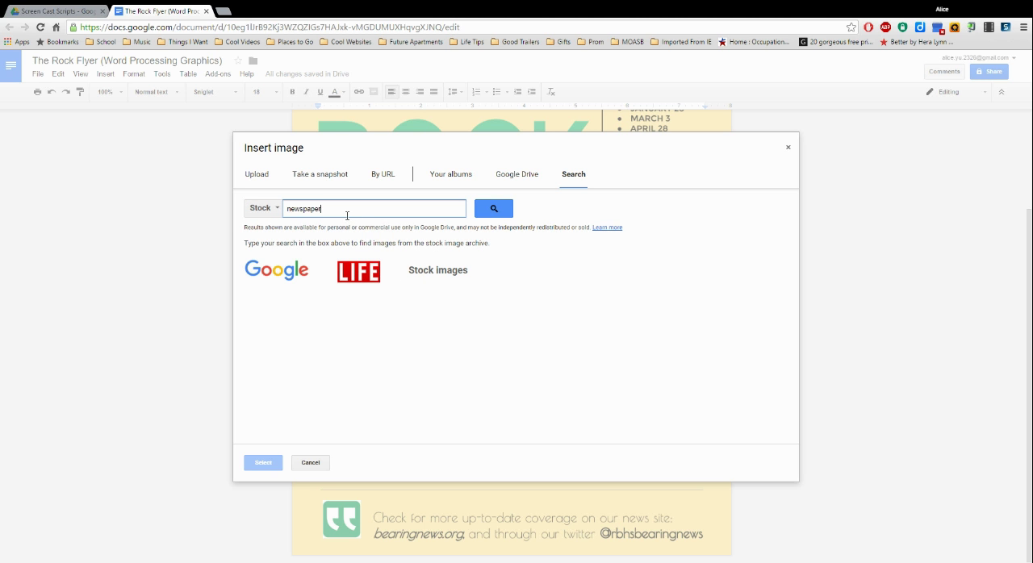
{"action": "left_click", "coordinate": [494, 208]}
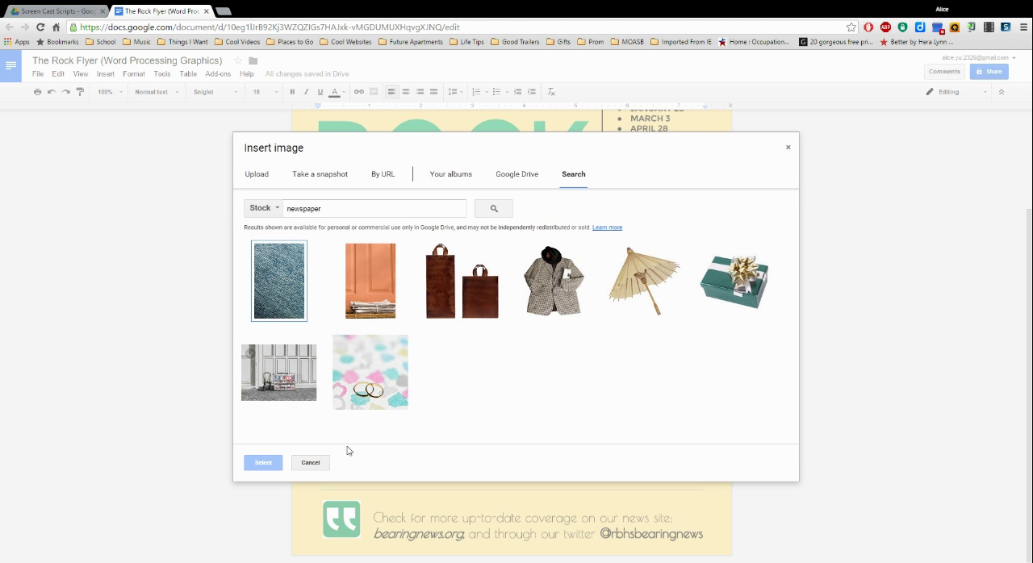
{"action": "left_click", "coordinate": [790, 147]}
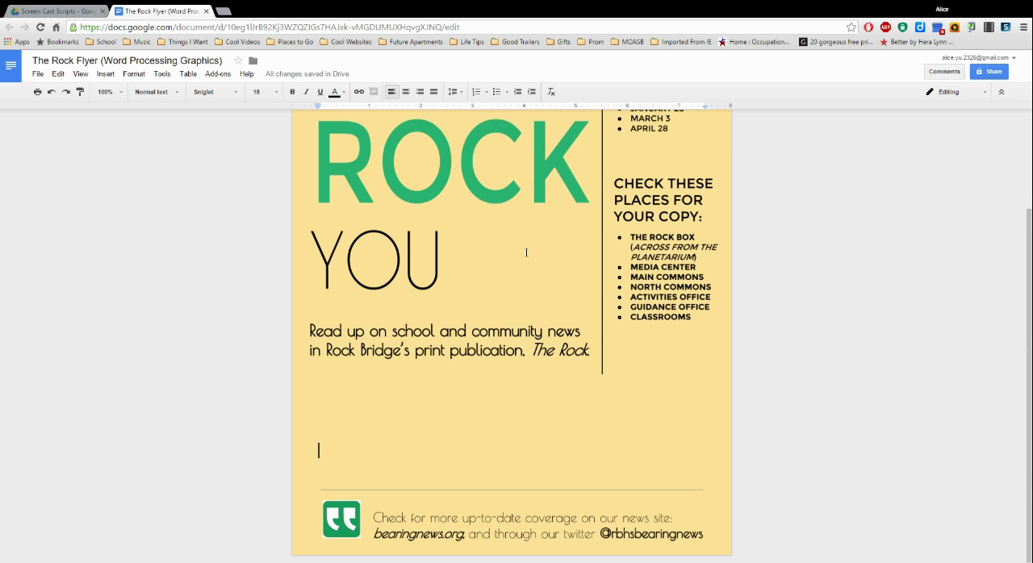
Step: Start a new drawing in the flyer at the blank line above the footer
{"action": "scroll", "coordinate": [529, 258], "scroll_direction": "up", "scroll_amount": 1}
{"action": "scroll", "coordinate": [527, 283], "scroll_direction": "up", "scroll_amount": 1}
{"action": "scroll", "coordinate": [525, 283], "scroll_direction": "down", "scroll_amount": 1}
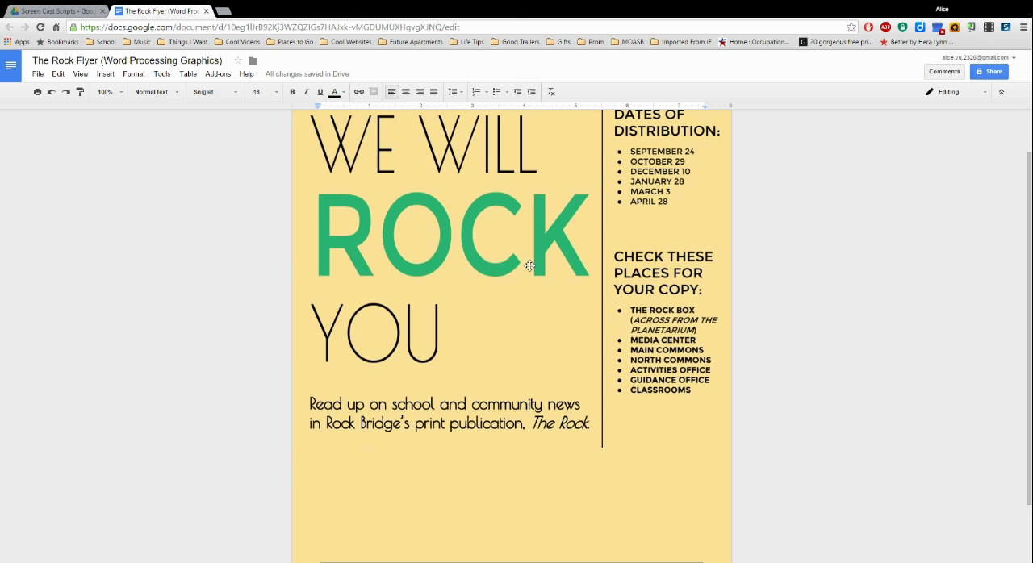
{"action": "left_click", "coordinate": [107, 75]}
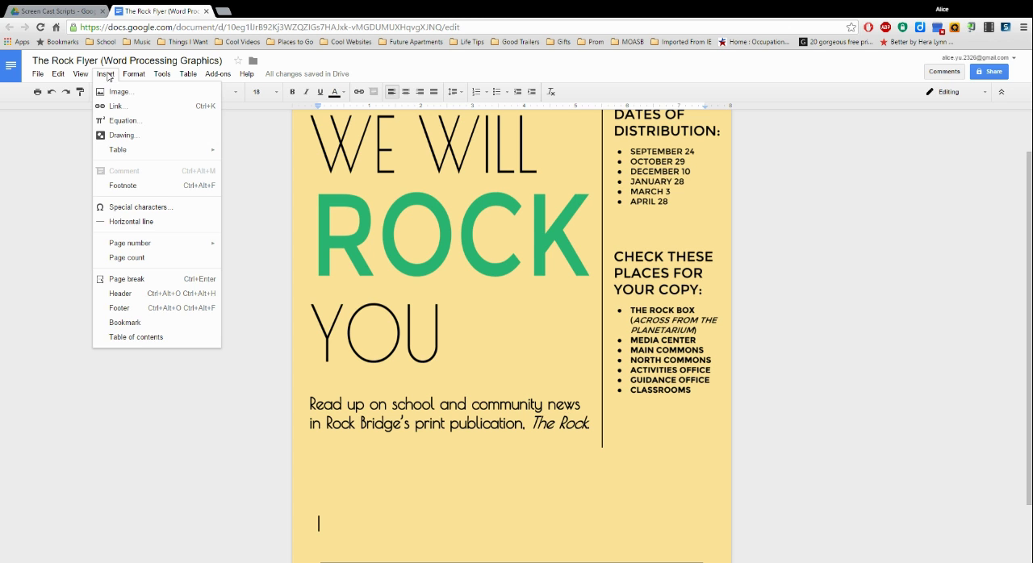
{"action": "left_click", "coordinate": [125, 136]}
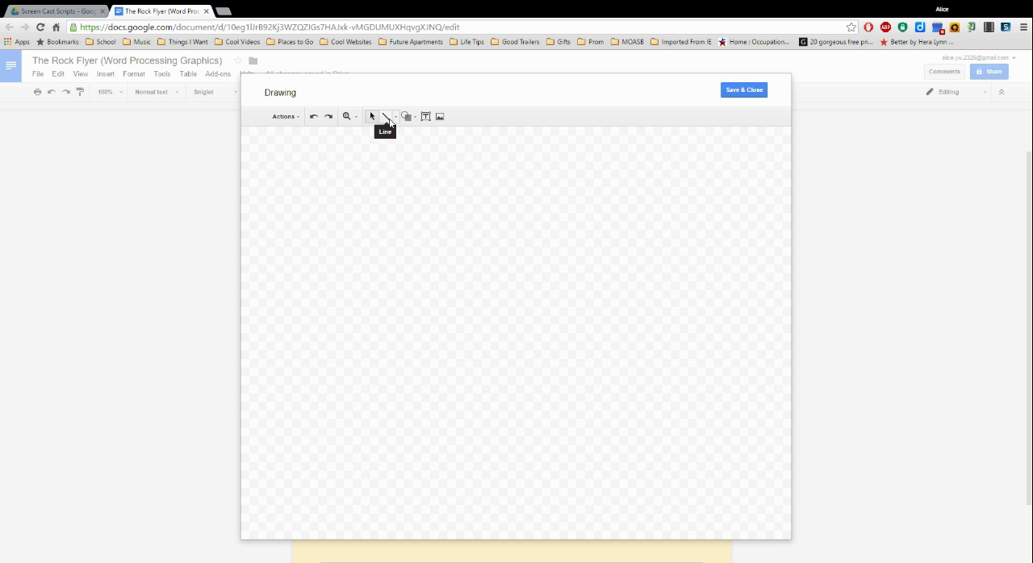
Step: Try an elbow connector on the empty drawing canvas and delete it
{"action": "left_click", "coordinate": [395, 119]}
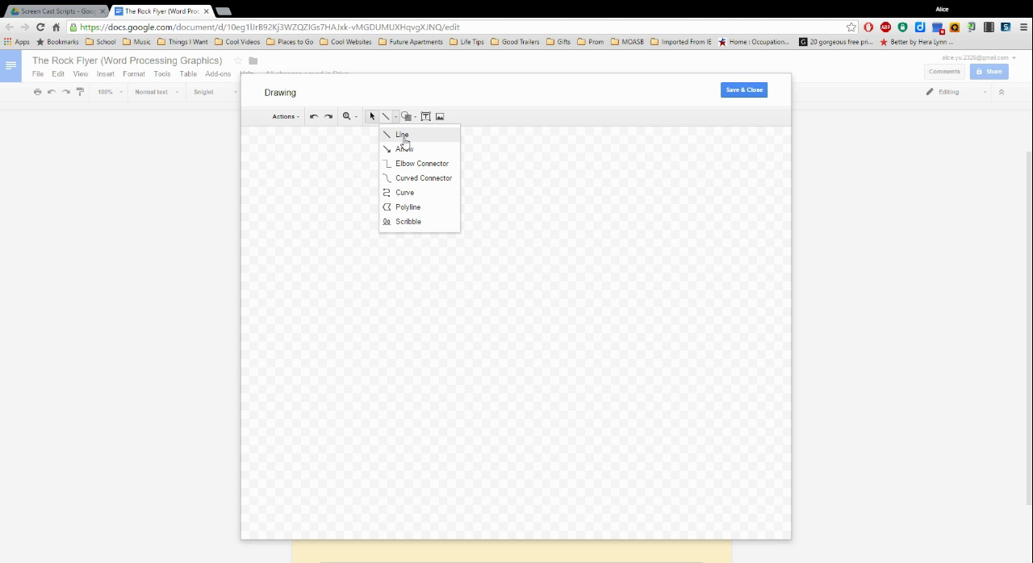
{"action": "left_click", "coordinate": [412, 163]}
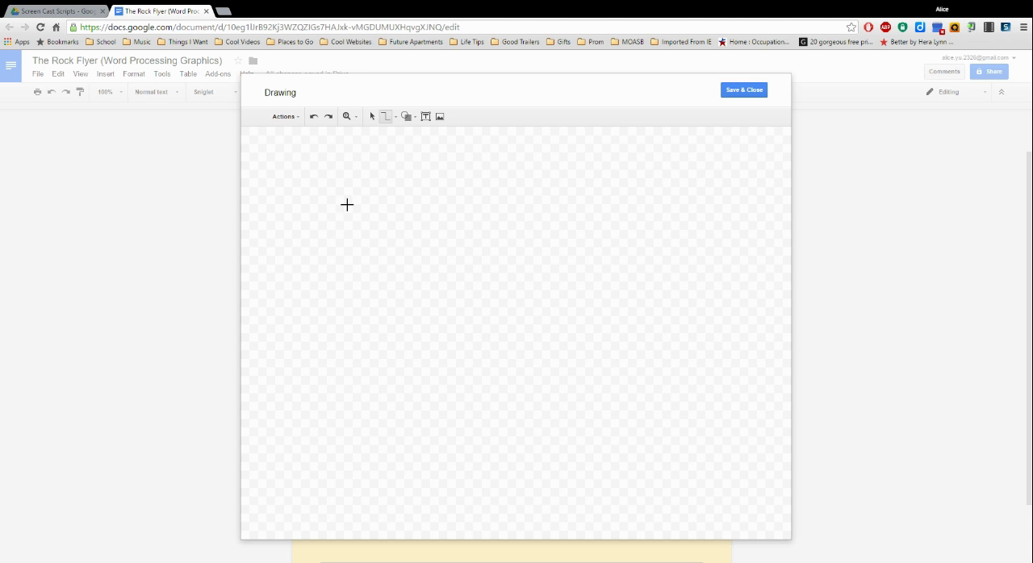
{"action": "mouse_move", "coordinate": [363, 197]}
{"action": "left_mouse_down"}
{"action": "mouse_move", "coordinate": [452, 282]}
{"action": "mouse_move", "coordinate": [518, 300]}
{"action": "left_mouse_up"}
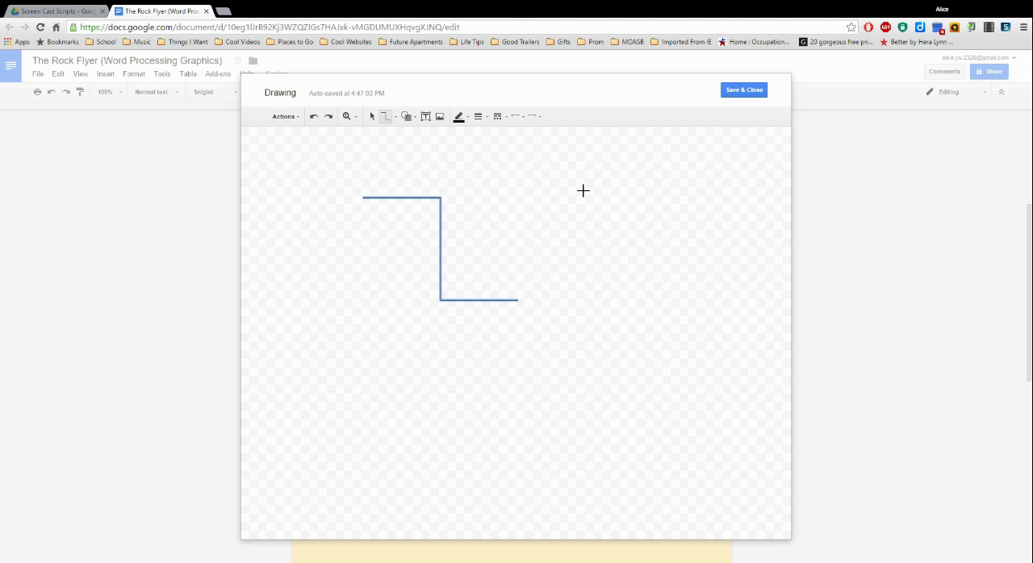
{"action": "key", "text": "Delete"}
Step: Draw the downward-pointing pentagon flowchart shape near the middle of the drawing canvas
{"action": "left_click", "coordinate": [408, 117]}
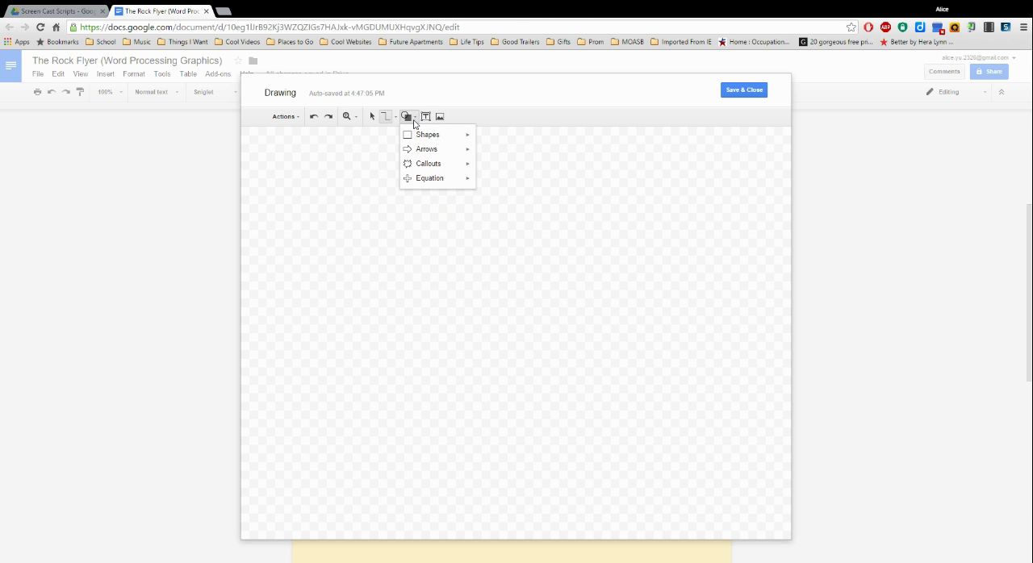
{"action": "mouse_move", "coordinate": [433, 165]}
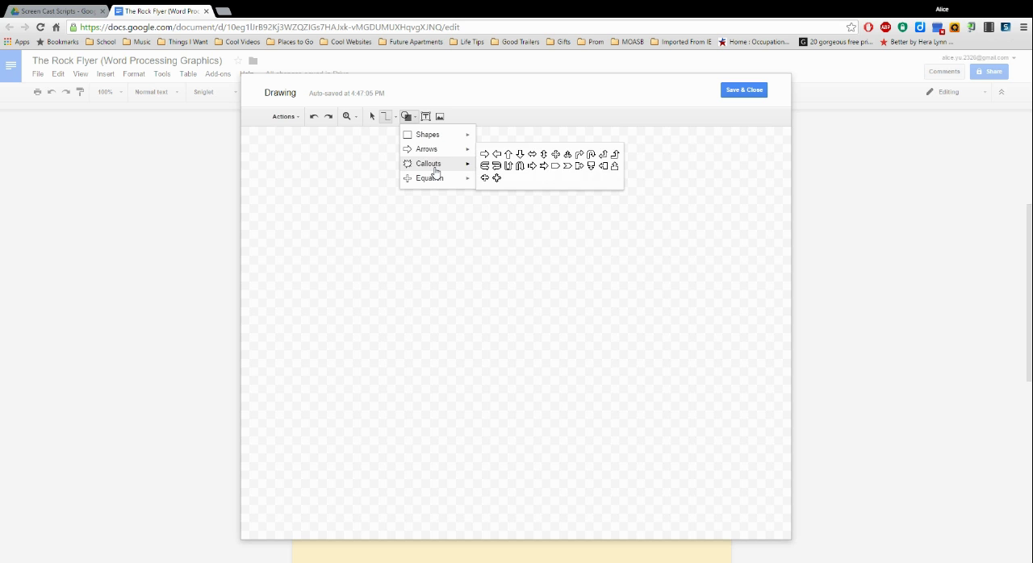
{"action": "mouse_move", "coordinate": [436, 184]}
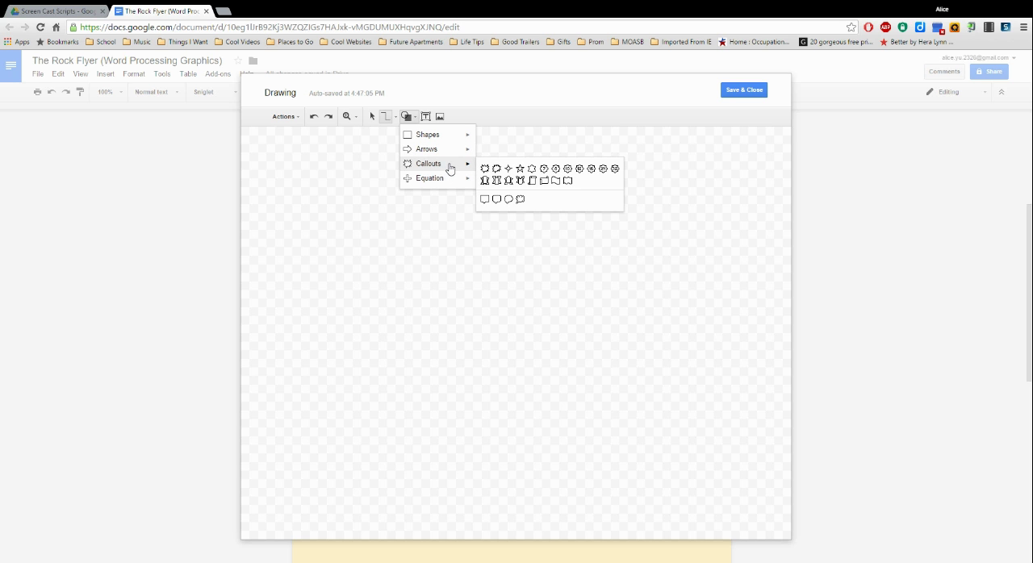
{"action": "mouse_move", "coordinate": [444, 139]}
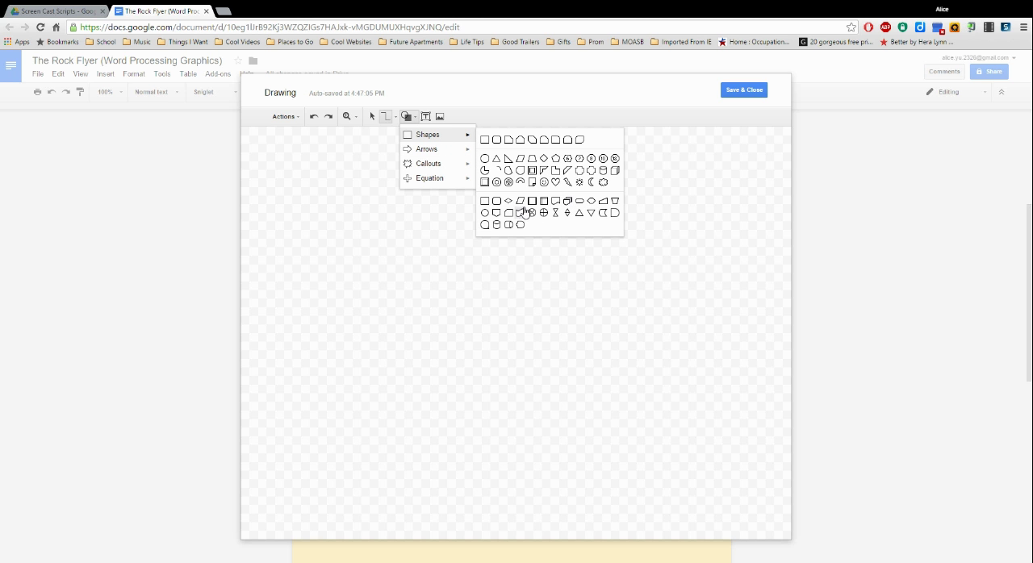
{"action": "left_click", "coordinate": [497, 214]}
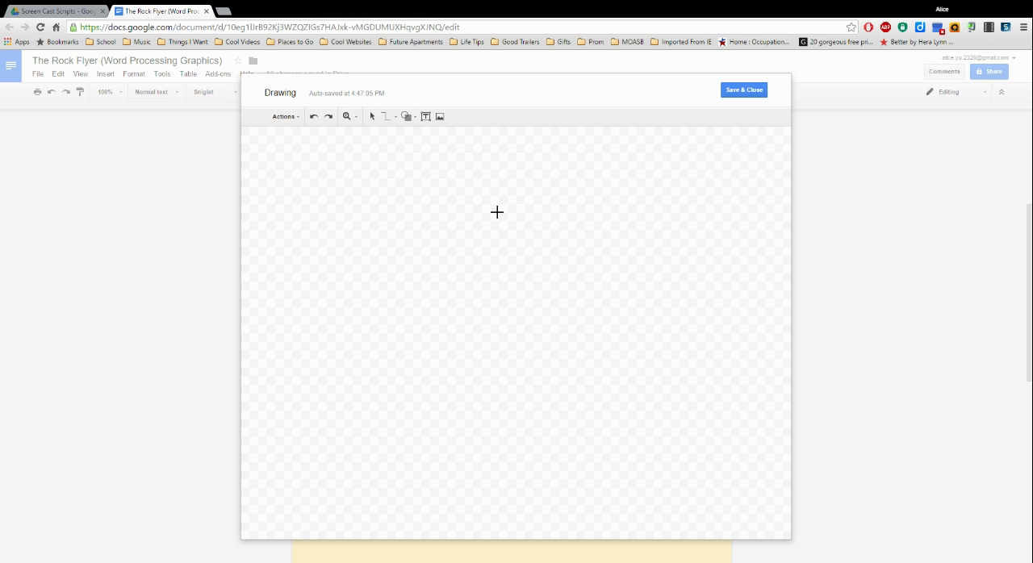
{"action": "left_click_drag", "start_coordinate": [417, 213], "coordinate": [529, 357]}
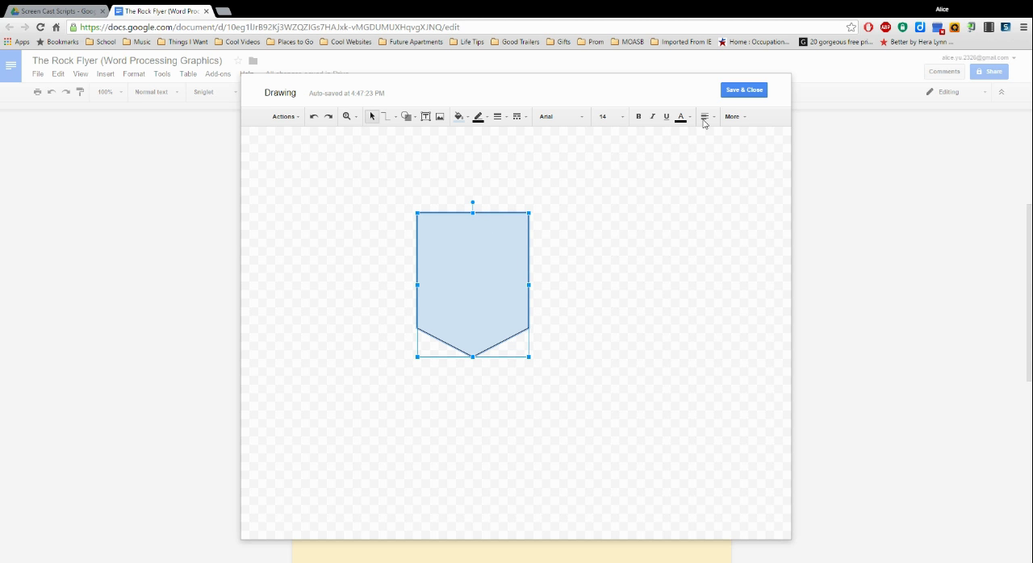
Step: Try a bright green fill on the pentagon shape and replace it with a muted light green
{"action": "left_click", "coordinate": [466, 118]}
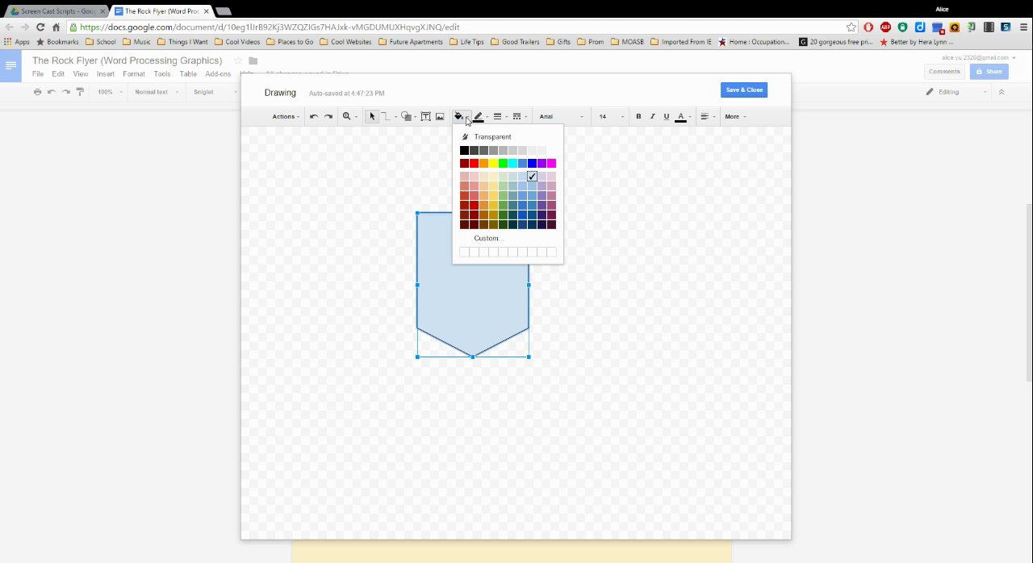
{"action": "left_click", "coordinate": [503, 164]}
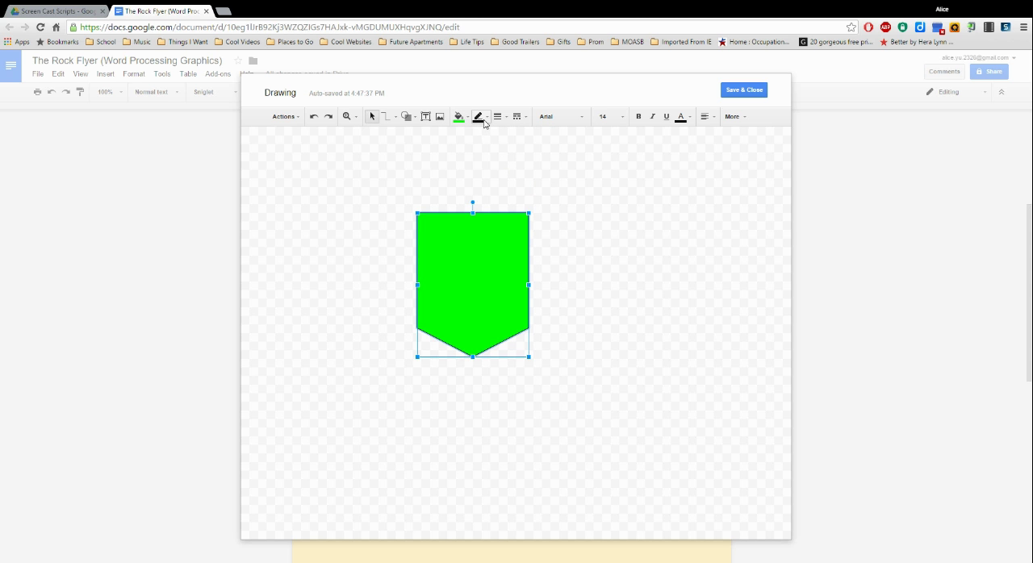
{"action": "left_click", "coordinate": [465, 119]}
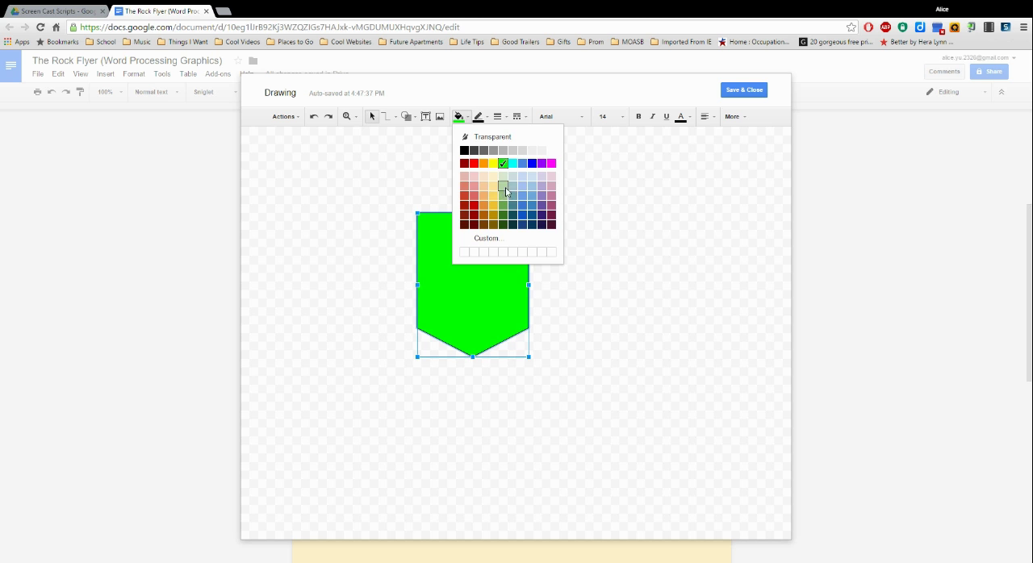
{"action": "left_click", "coordinate": [504, 176]}
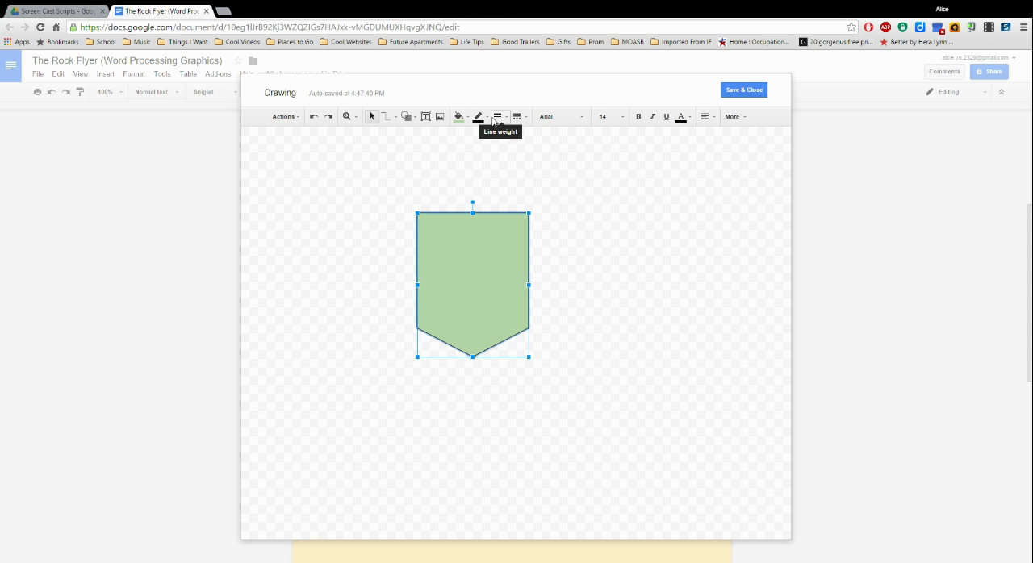
Step: Give the pentagon a thicker, very dark green outline and rotate it a quarter turn clockwise so it points left
{"action": "left_click", "coordinate": [480, 118]}
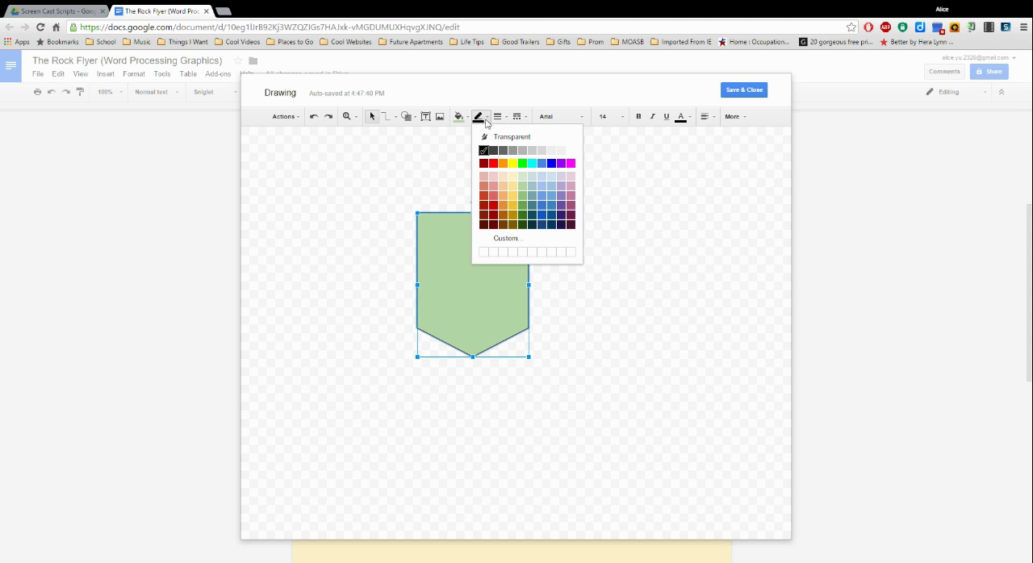
{"action": "left_click", "coordinate": [523, 226]}
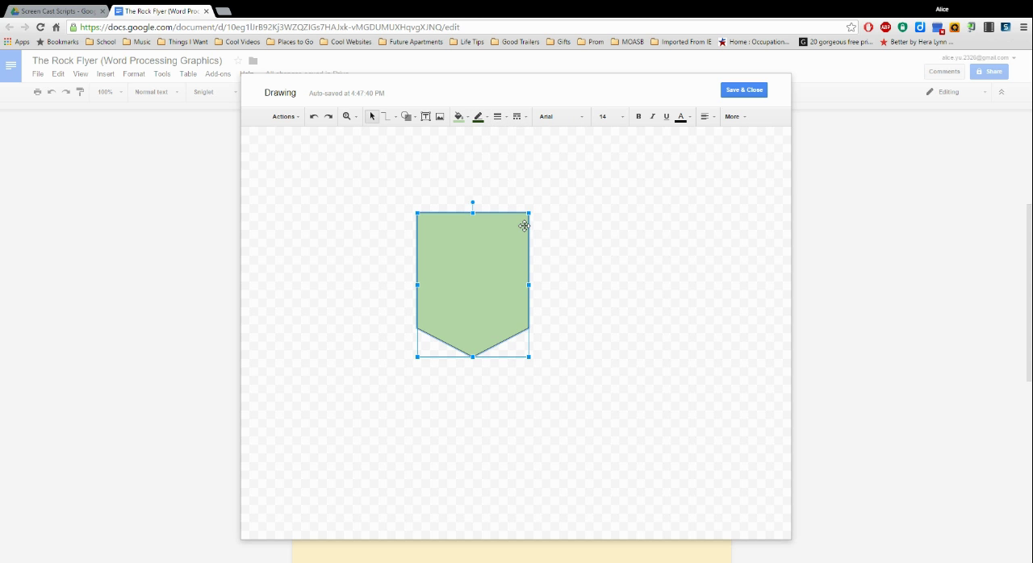
{"action": "left_click", "coordinate": [502, 119]}
{"action": "left_click", "coordinate": [522, 178]}
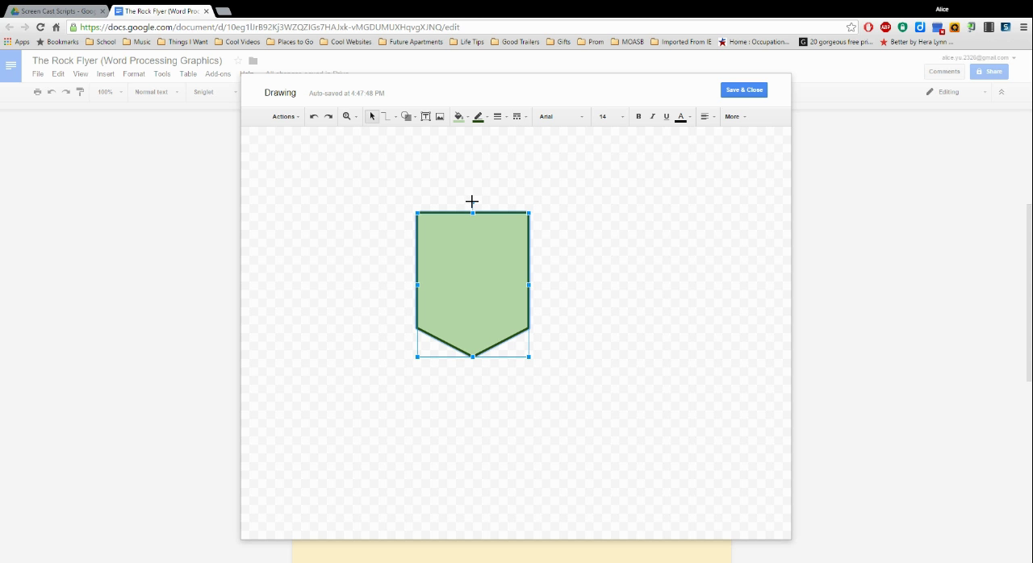
{"action": "left_click_drag", "start_coordinate": [473, 201], "coordinate": [565, 287]}
{"action": "left_click", "coordinate": [606, 261]}
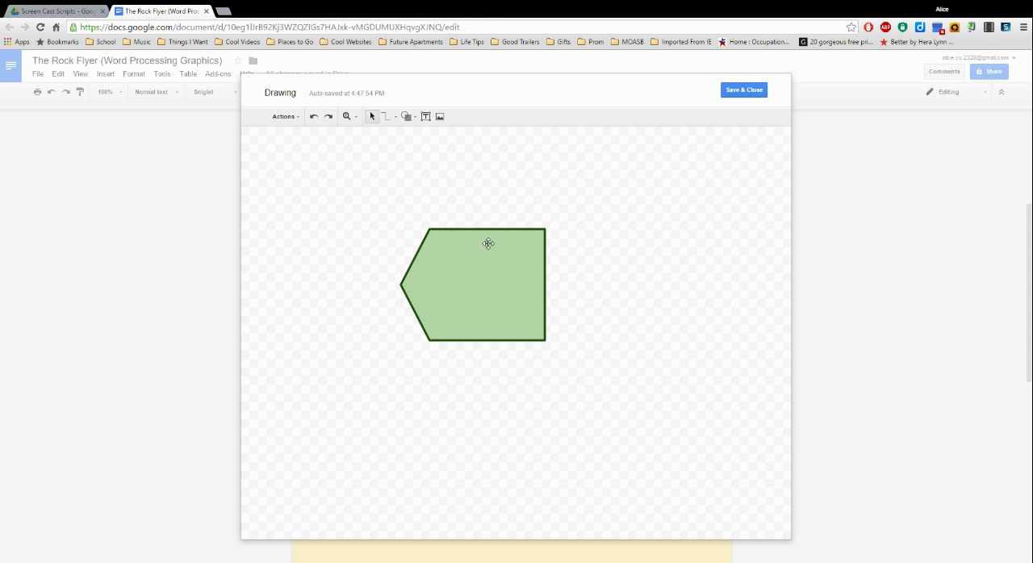
Step: Draw a roughly square rectangle overlapping the pentagon and shift it slightly down and to the right
{"action": "left_click", "coordinate": [414, 121]}
{"action": "mouse_move", "coordinate": [435, 141]}
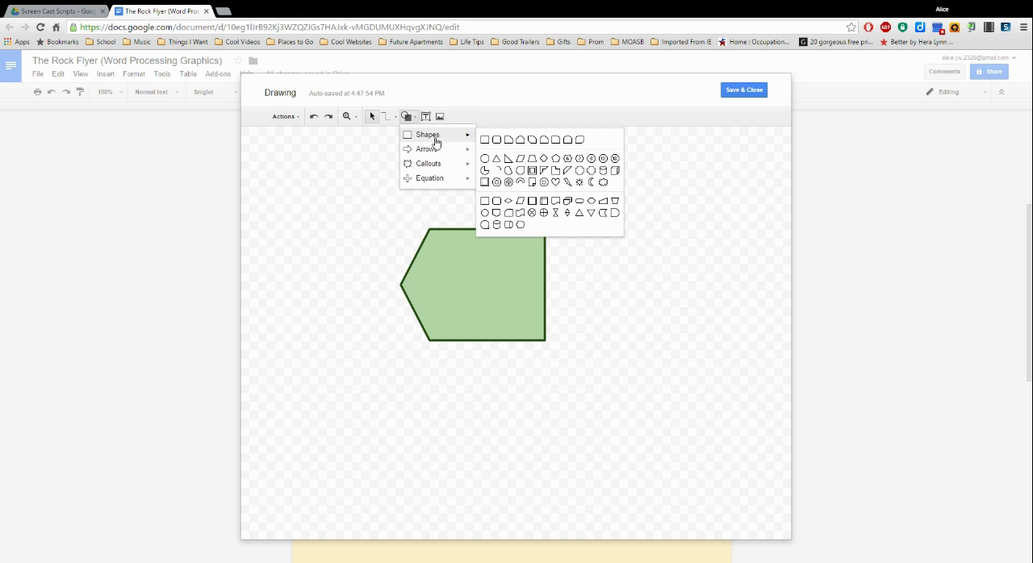
{"action": "left_click", "coordinate": [484, 140]}
{"action": "left_click_drag", "start_coordinate": [450, 248], "coordinate": [553, 355]}
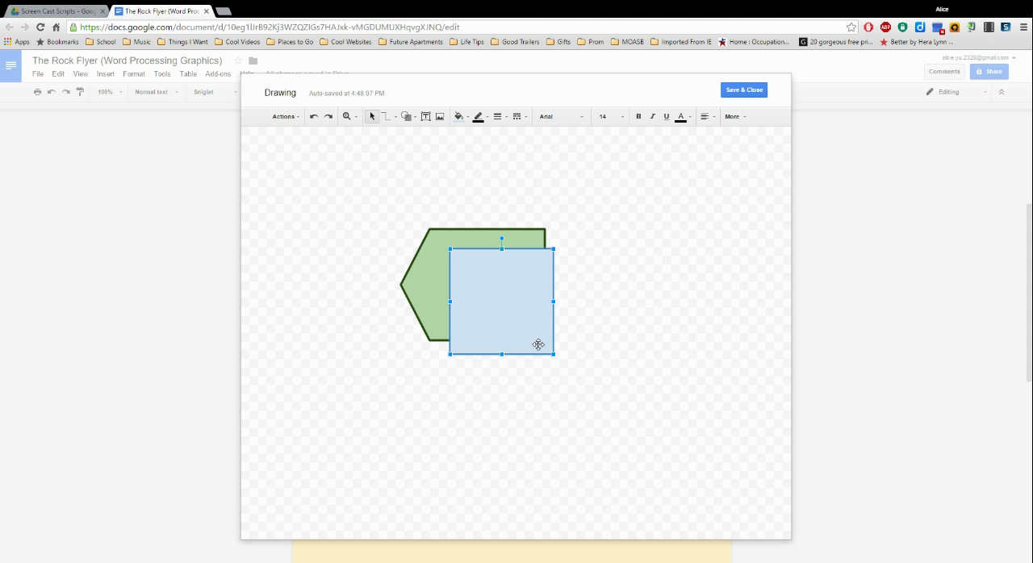
{"action": "left_click_drag", "start_coordinate": [514, 300], "coordinate": [528, 317]}
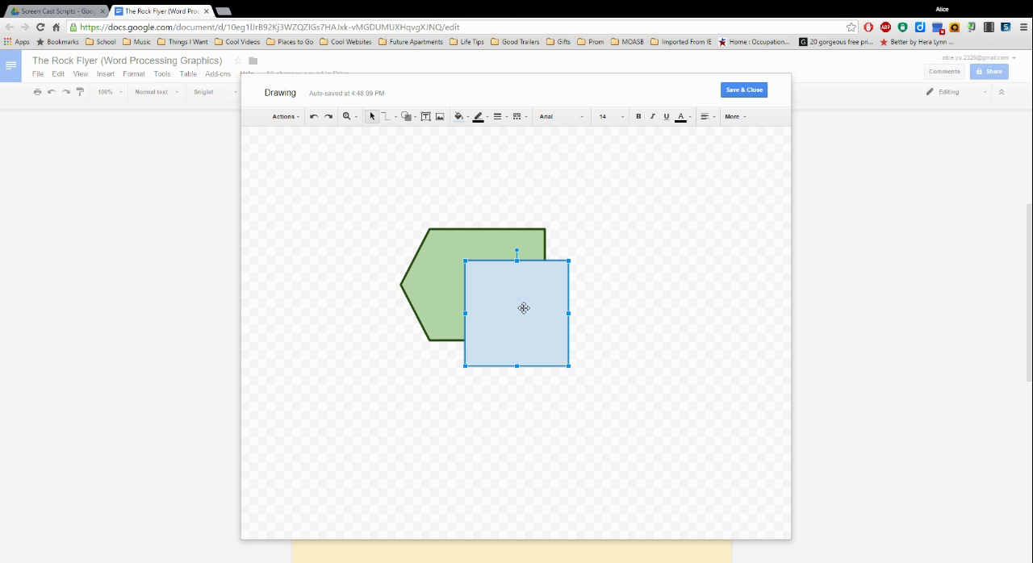
Step: Send the blue rectangle to the back, behind the green pentagon
{"action": "right_click", "coordinate": [524, 308]}
{"action": "mouse_move", "coordinate": [578, 395]}
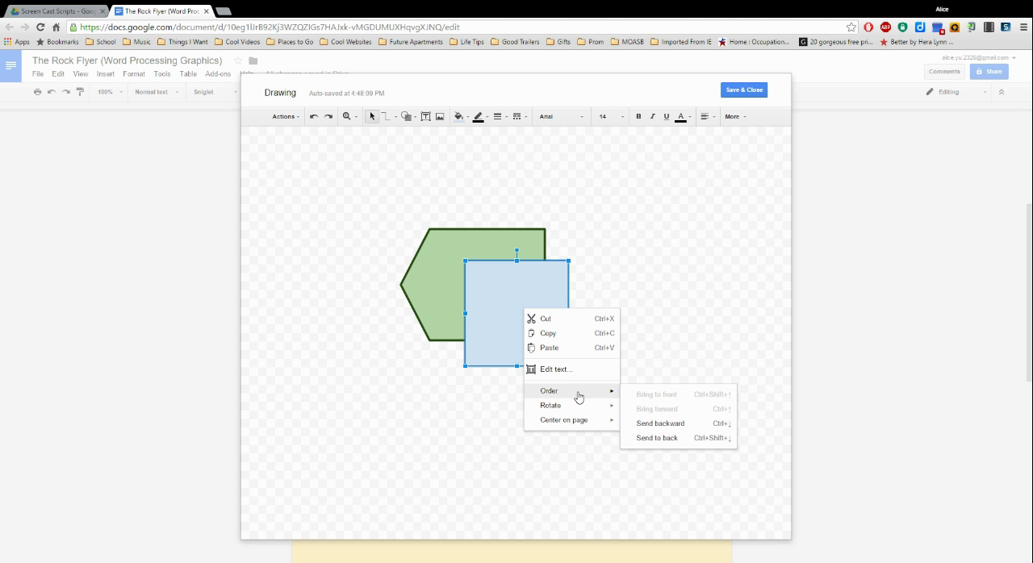
{"action": "left_click", "coordinate": [669, 437]}
{"action": "left_click", "coordinate": [599, 284]}
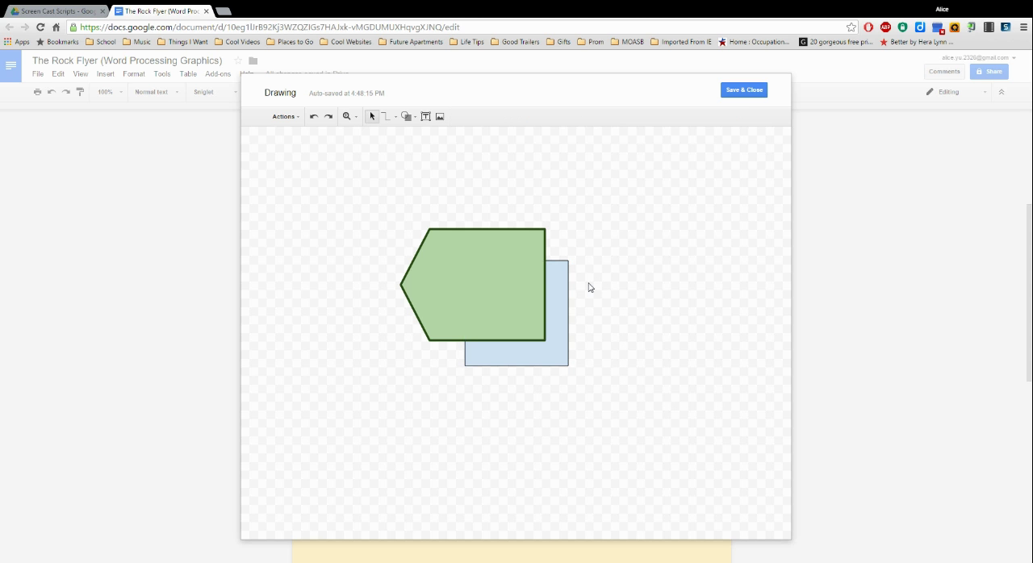
Step: Add a text box inside the green pentagon reading "Make sure to grab your own copy of The Rock"
{"action": "left_click", "coordinate": [426, 117]}
{"action": "left_click_drag", "start_coordinate": [436, 240], "coordinate": [539, 325]}
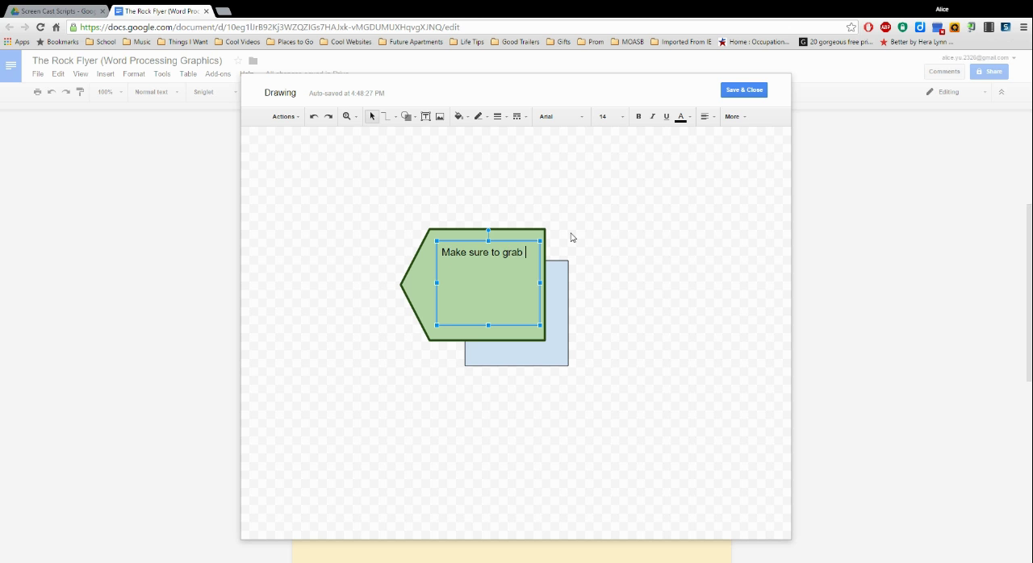
{"action": "type", "text": "copy of The Rock"}
Step: Format the pentagon's text in Poiret One at size 18 and shorten its text box to fit the three lines
{"action": "left_click_drag", "start_coordinate": [490, 278], "coordinate": [449, 252]}
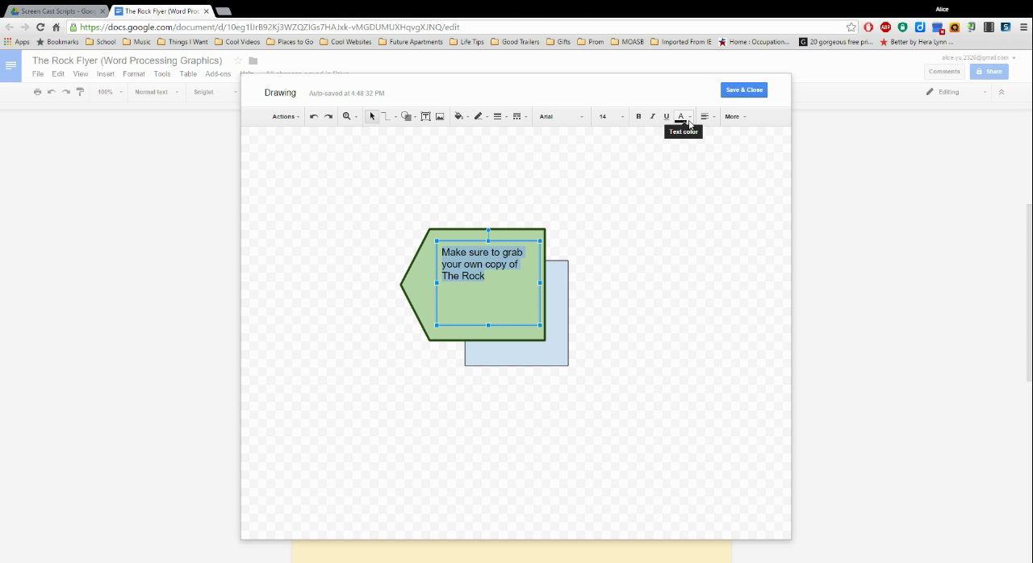
{"action": "left_click", "coordinate": [741, 117]}
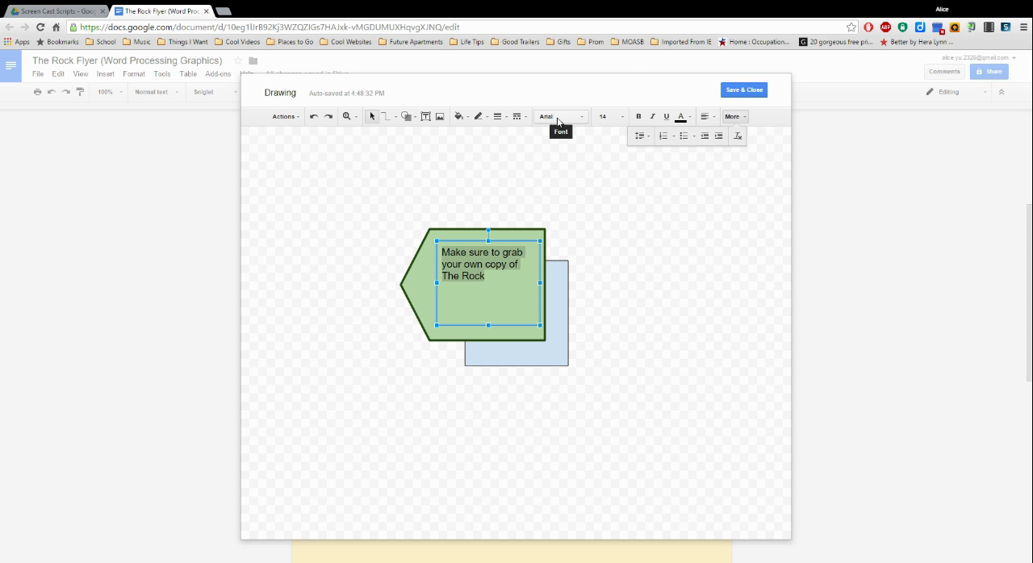
{"action": "left_click", "coordinate": [585, 120]}
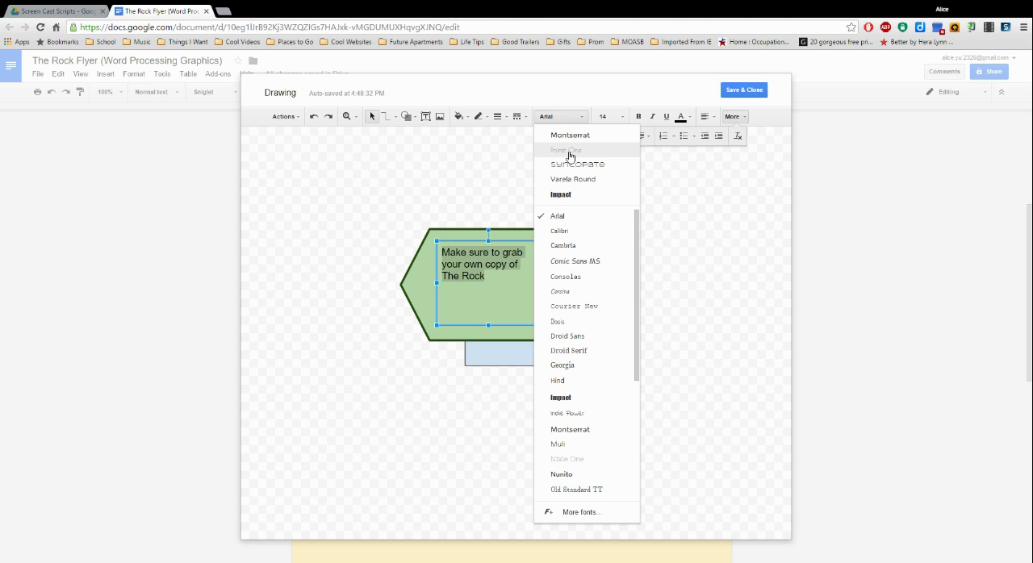
{"action": "left_click", "coordinate": [570, 150]}
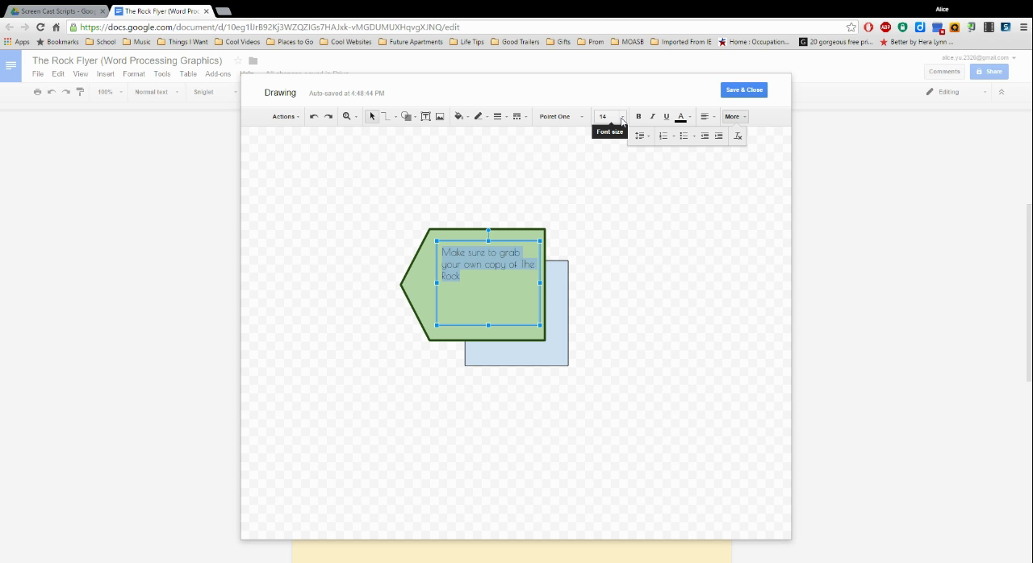
{"action": "left_click", "coordinate": [623, 119]}
{"action": "left_click", "coordinate": [611, 248]}
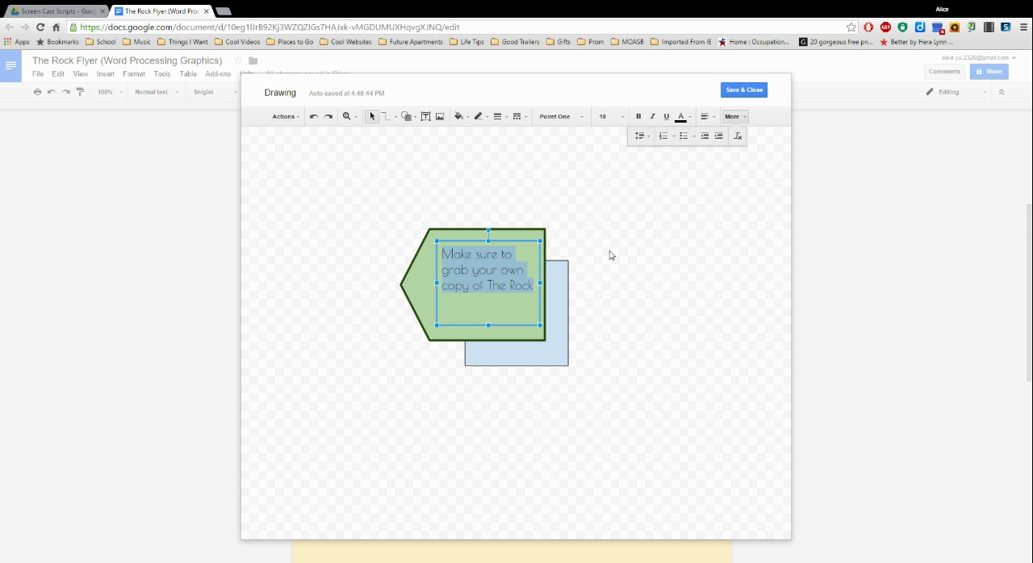
{"action": "left_click_drag", "start_coordinate": [488, 325], "coordinate": [490, 294]}
{"action": "left_click", "coordinate": [634, 295]}
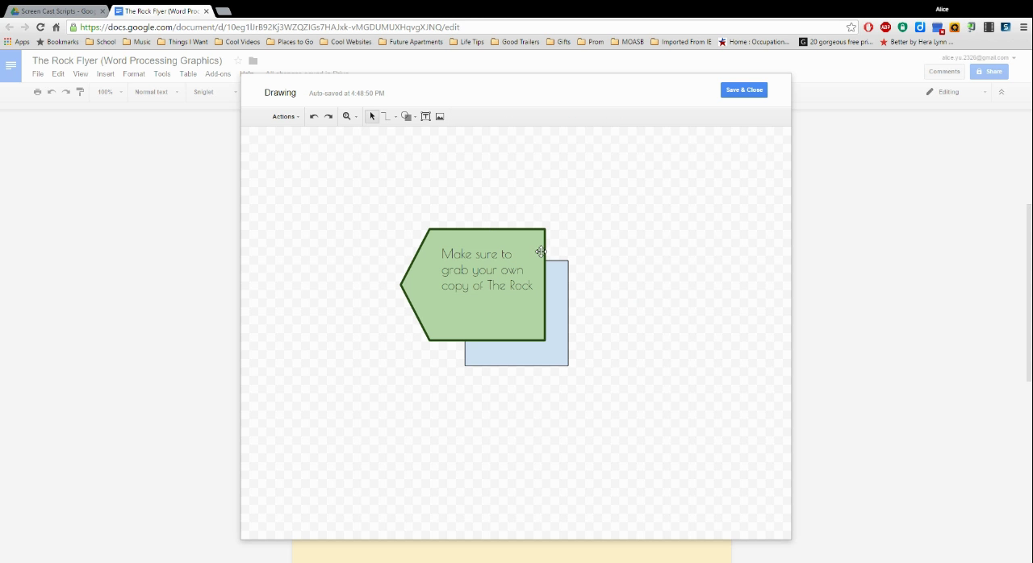
Step: Save the finished drawing into the flyer and select it in the document
{"action": "left_click", "coordinate": [749, 94]}
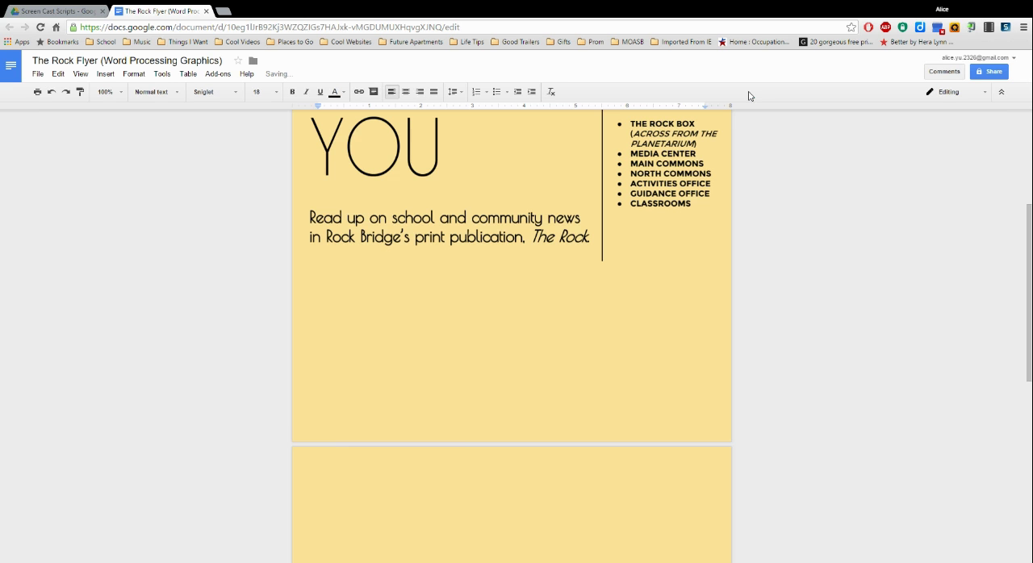
{"action": "left_click", "coordinate": [415, 479]}
{"action": "scroll", "coordinate": [415, 482], "scroll_direction": "down", "scroll_amount": 3}
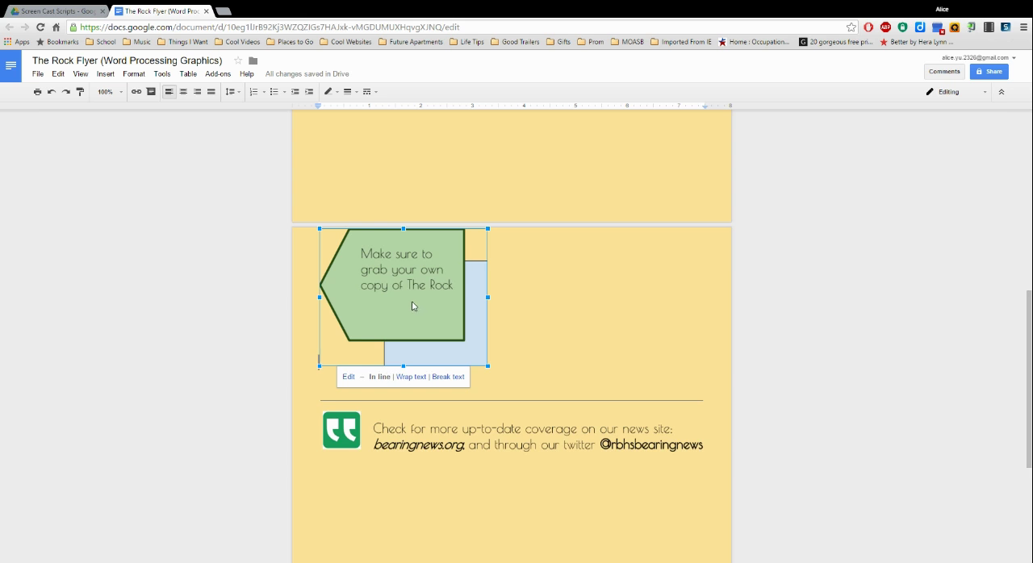
{"action": "scroll", "coordinate": [413, 307], "scroll_direction": "up", "scroll_amount": 1}
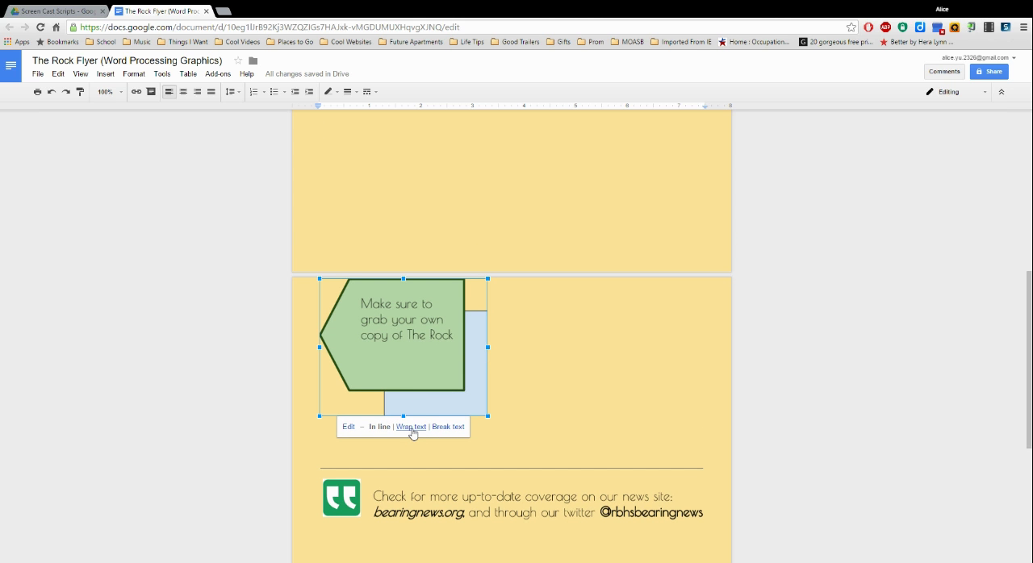
Step: Set the drawing to wrap text, scale it down to about two thirds, and place it below the list of copy locations at the page's right edge
{"action": "left_click", "coordinate": [412, 427]}
{"action": "mouse_move", "coordinate": [422, 453]}
{"action": "left_mouse_down"}
{"action": "mouse_move", "coordinate": [548, 368]}
{"action": "mouse_move", "coordinate": [576, 264]}
{"action": "left_mouse_up"}
{"action": "left_click_drag", "start_coordinate": [635, 352], "coordinate": [576, 401]}
{"action": "mouse_move", "coordinate": [540, 442]}
{"action": "left_mouse_down"}
{"action": "mouse_move", "coordinate": [636, 424]}
{"action": "mouse_move", "coordinate": [698, 426]}
{"action": "left_mouse_up"}
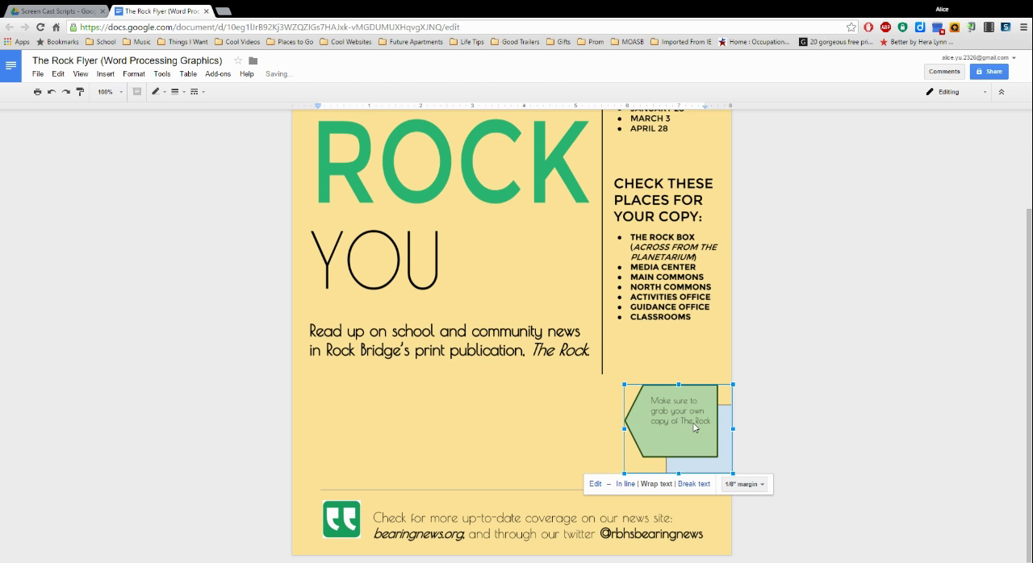
Step: Reopen the placed drawing for editing, close it without changes, and review the flyer page
{"action": "left_click", "coordinate": [505, 403]}
{"action": "left_click", "coordinate": [627, 404]}
{"action": "double_click", "coordinate": [664, 404]}
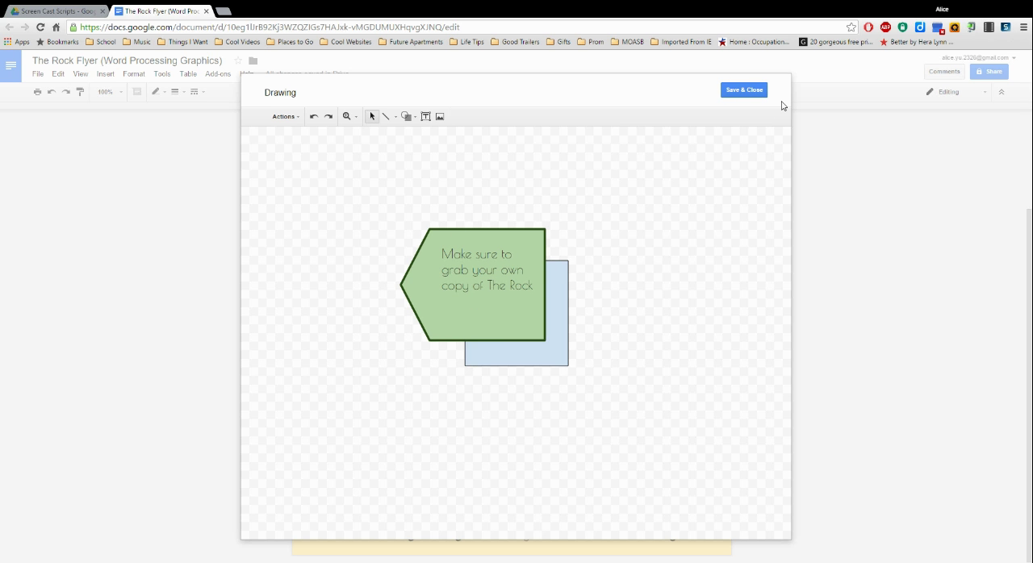
{"action": "left_click", "coordinate": [744, 90]}
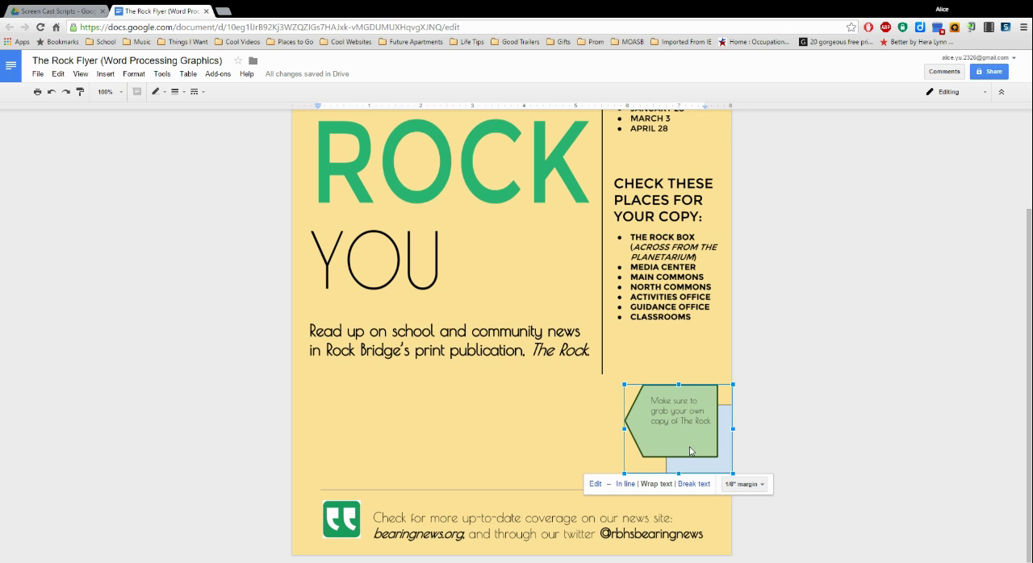
{"action": "left_click", "coordinate": [533, 433]}
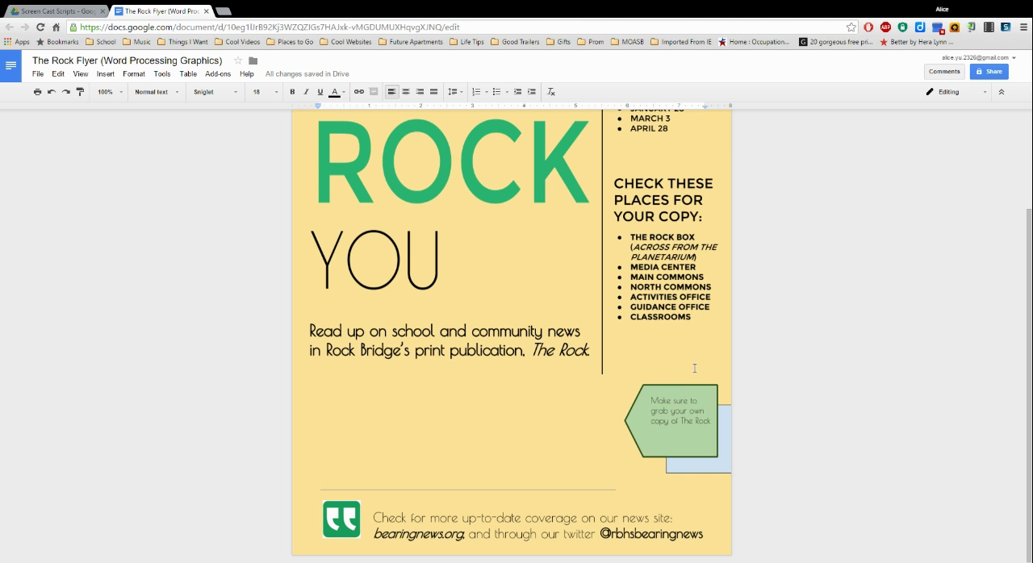
{"action": "scroll", "coordinate": [598, 306], "scroll_direction": "up", "scroll_amount": 2}
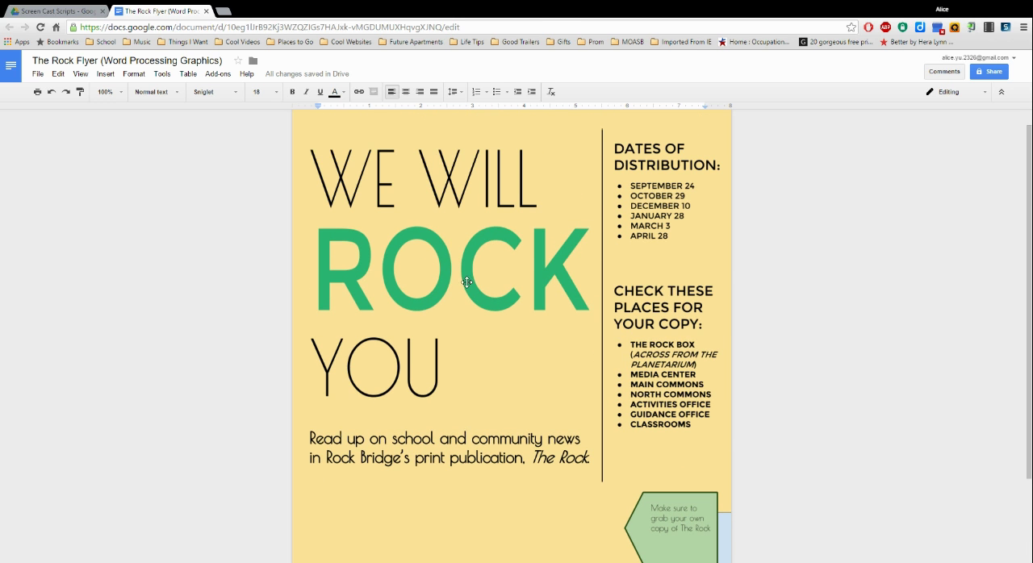